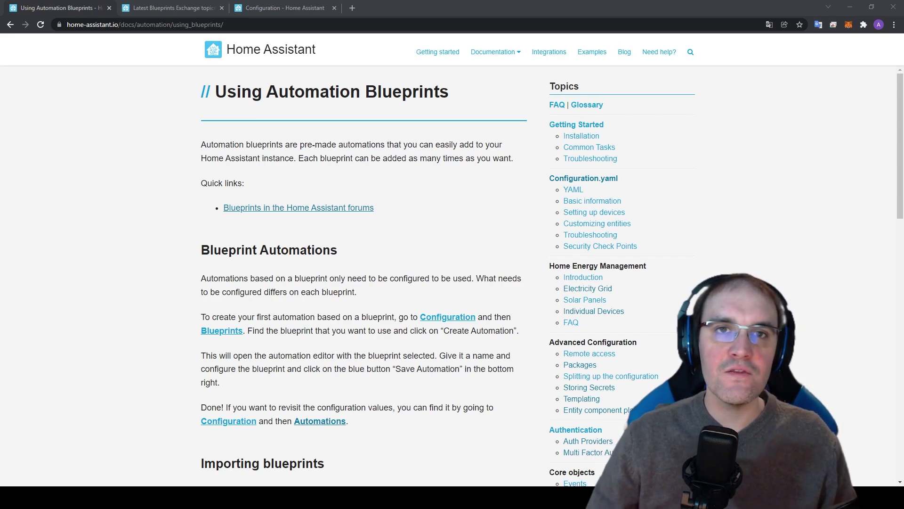
- Close the duplicate forum tab, open the documentation's link to the blueprint forum, and browse the Blueprints Exchange topics
click(221, 8)
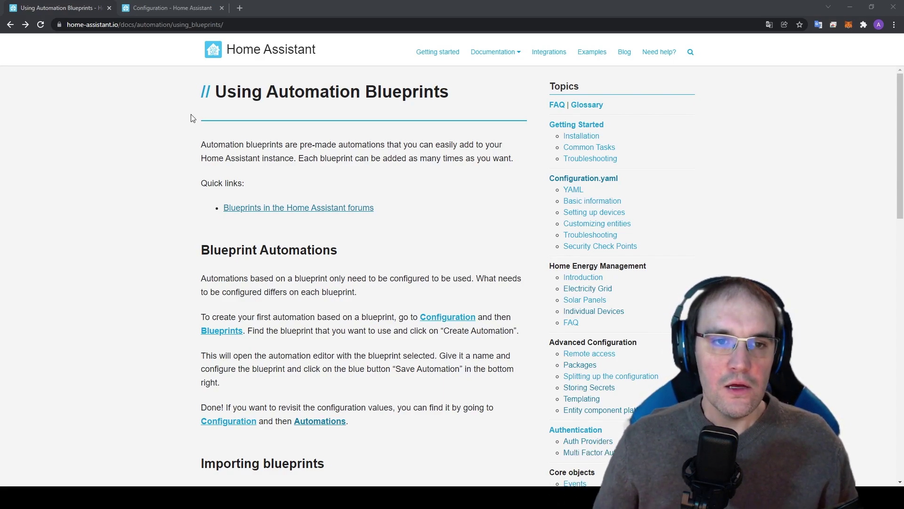
click(305, 211)
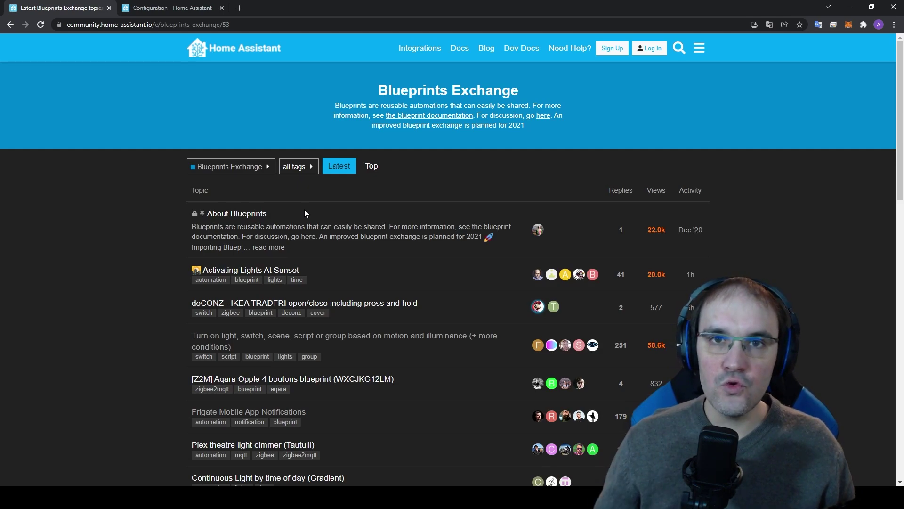
scroll(229, 252, down, 5)
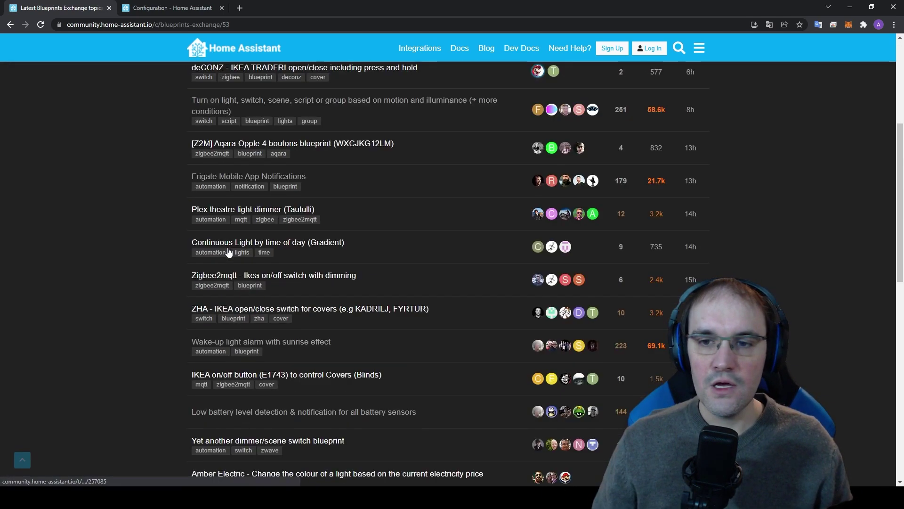
scroll(229, 252, down, 12)
scroll(228, 249, up, 7)
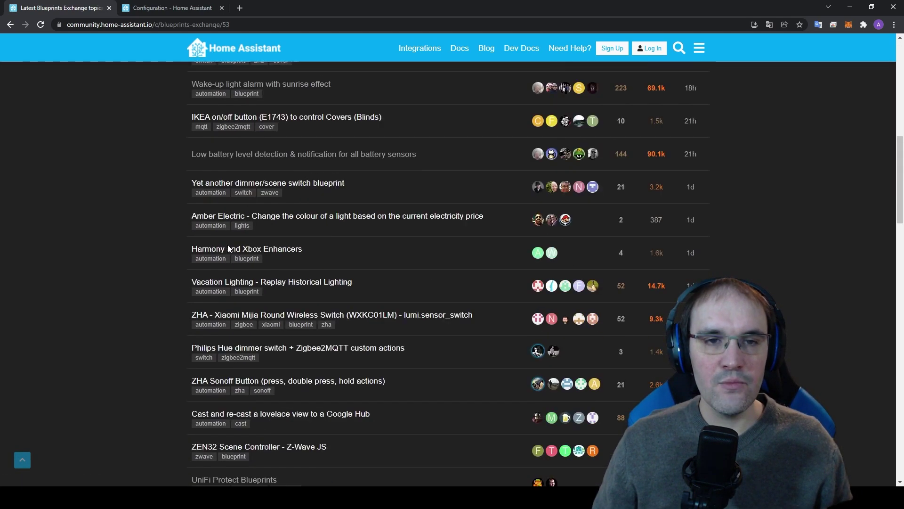
scroll(228, 244, up, 12)
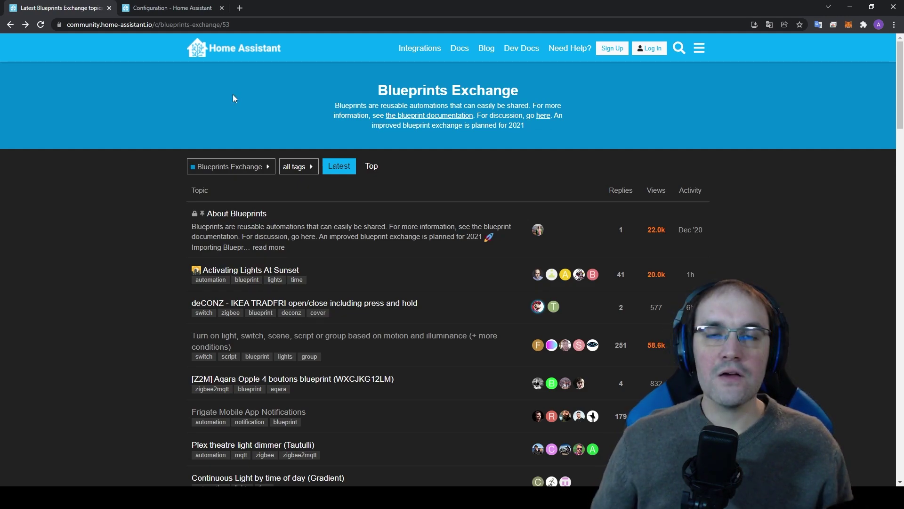
- Open the community blueprint list from the Home Assistant Blueprints page, then close the extra tab it opens in
click(137, 5)
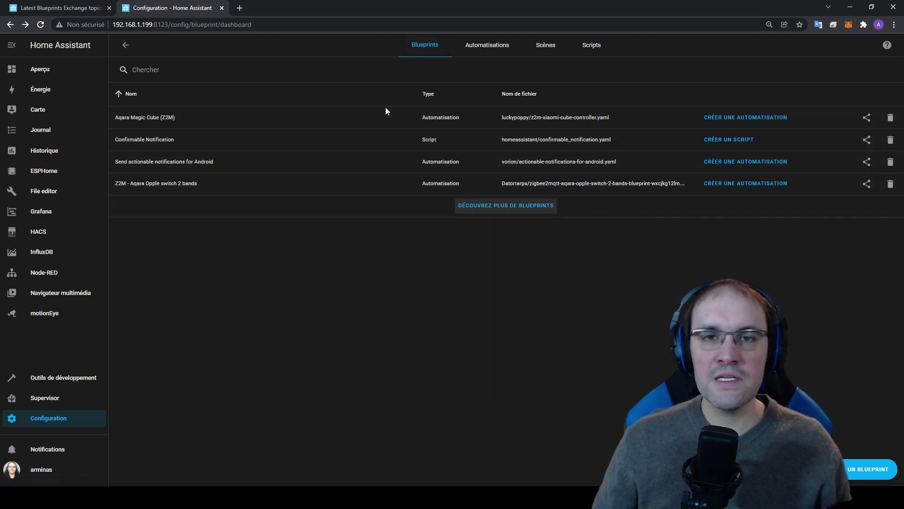
click(502, 211)
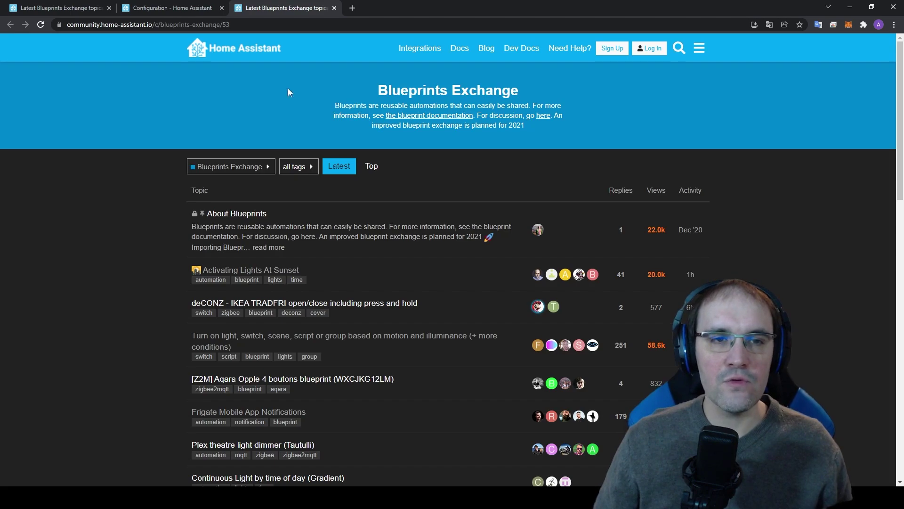
middle_click(275, 5)
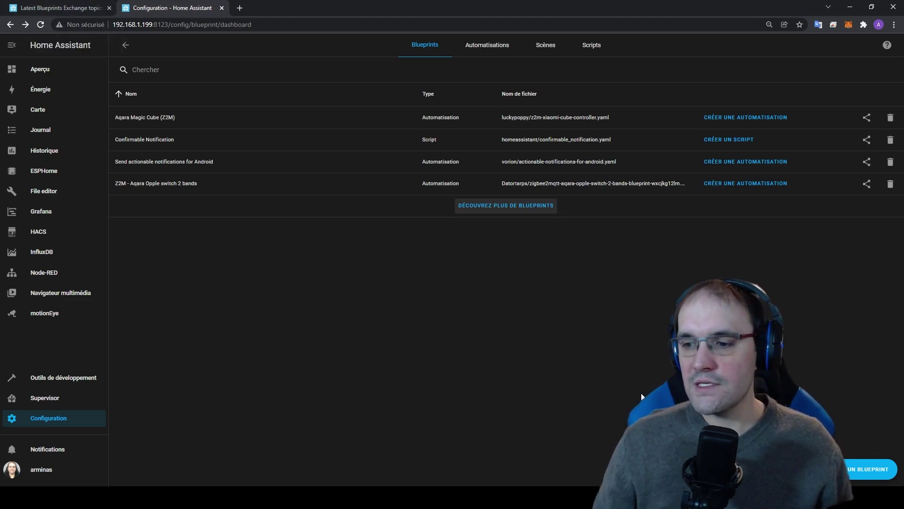
- Start a blueprint import and copy the URL of the forum topic "deCONZ - IKEA TRADFRI open/close including press and hold"
click(869, 469)
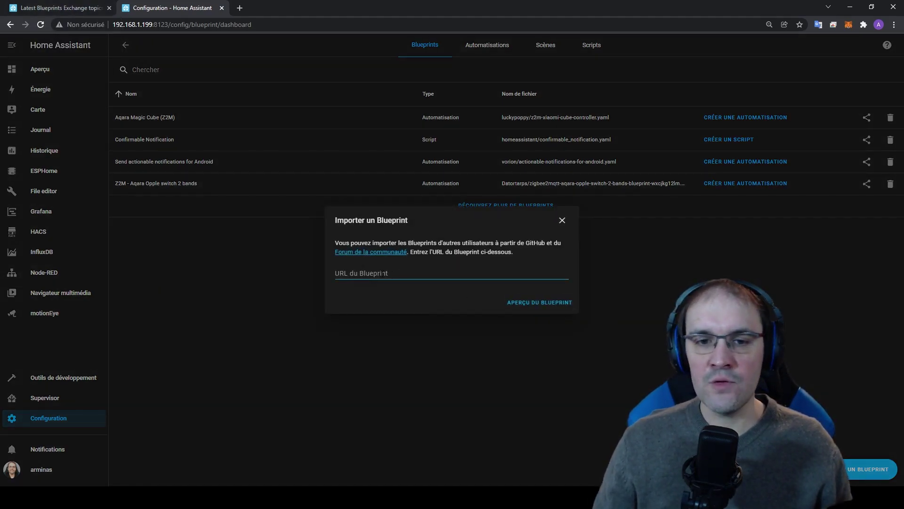
click(54, 7)
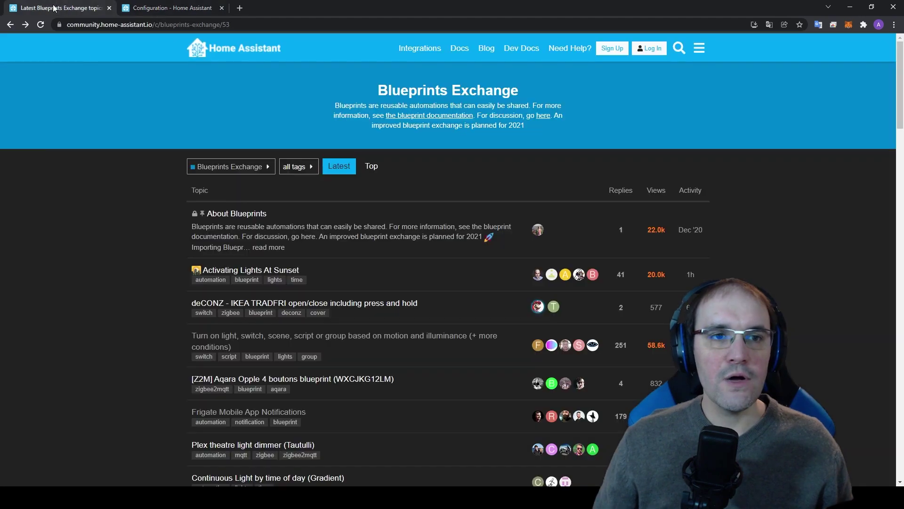
click(221, 303)
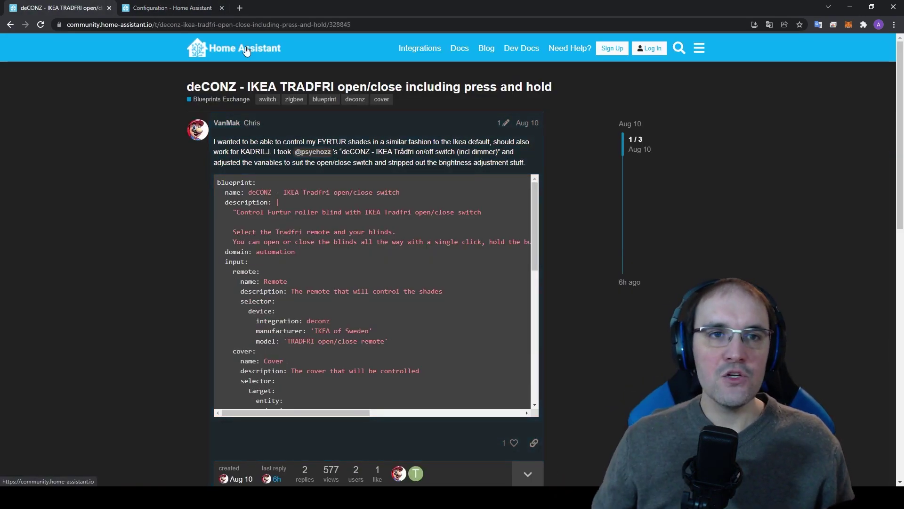
click(313, 26)
key(ctrl+c)
- Enter the copied topic URL as the blueprint URL in the import dialog and load the blueprint preview
click(204, 9)
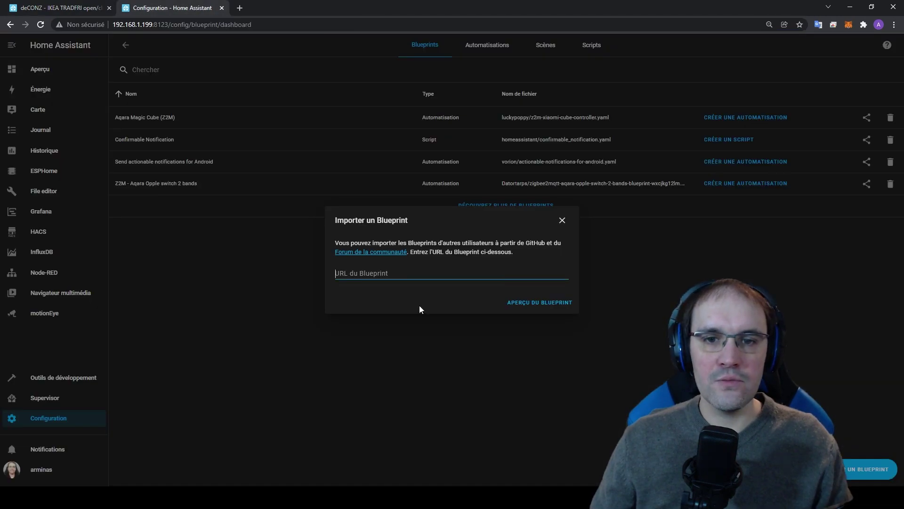
click(390, 273)
key(ctrl+v)
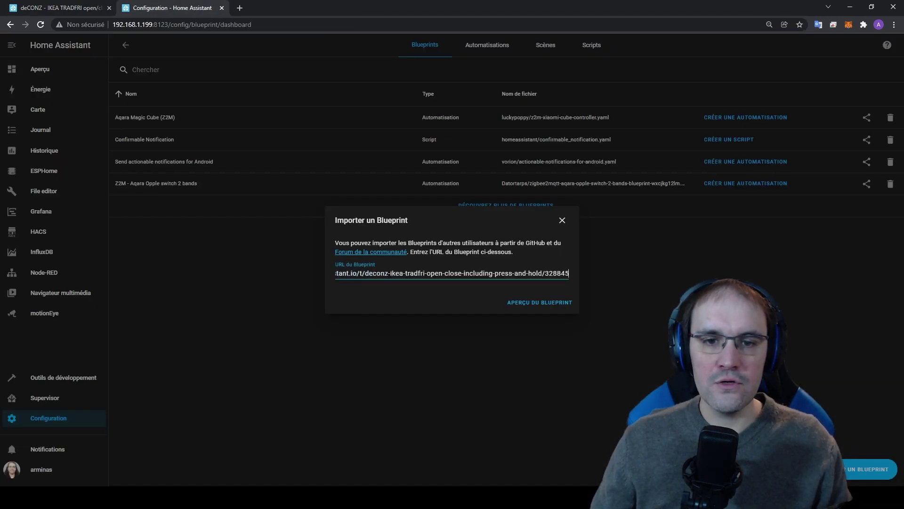
click(536, 304)
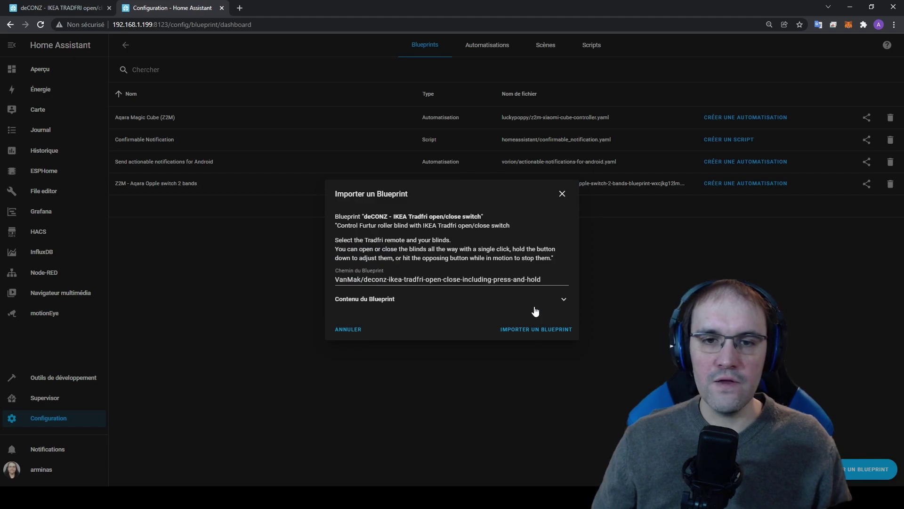
- Examine the previewed deCONZ blueprint's code from its inputs to its trigger and actions, and cancel the import
click(370, 299)
scroll(370, 300, down, 3)
scroll(411, 211, down, 3)
scroll(424, 261, up, 6)
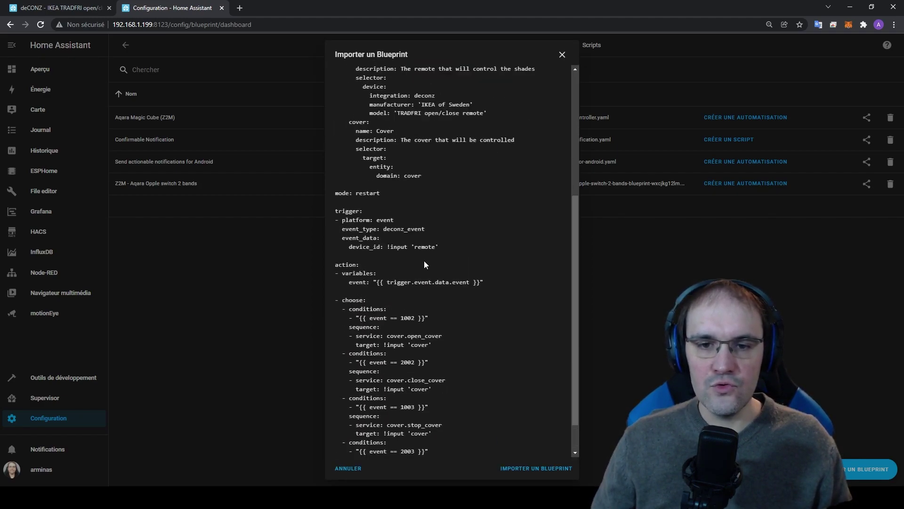
scroll(425, 383, down, 1)
scroll(425, 383, down, 5)
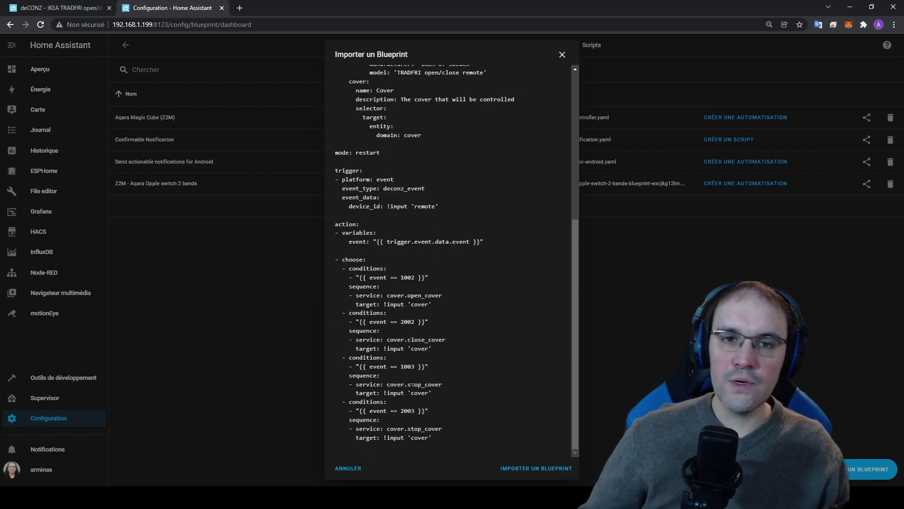
scroll(438, 326, up, 2)
scroll(436, 324, up, 4)
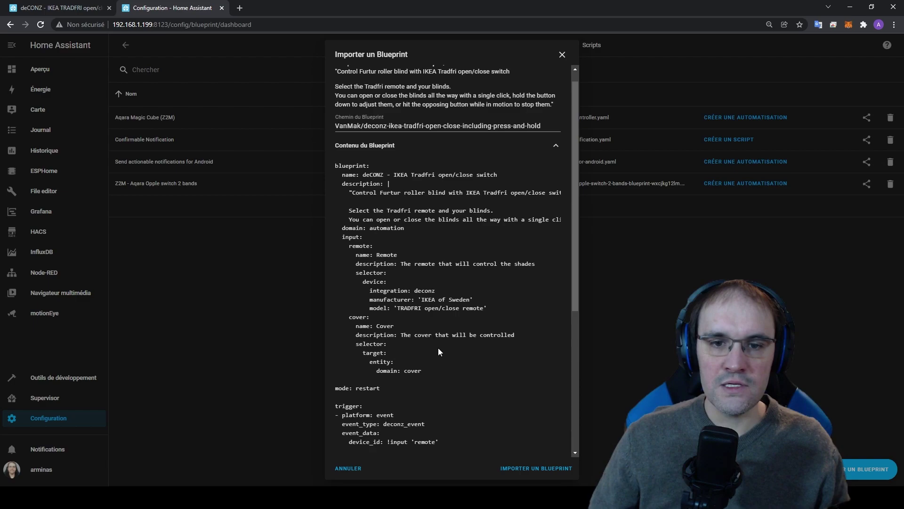
scroll(438, 348, down, 5)
drag(337, 201, 422, 460)
scroll(410, 369, up, 5)
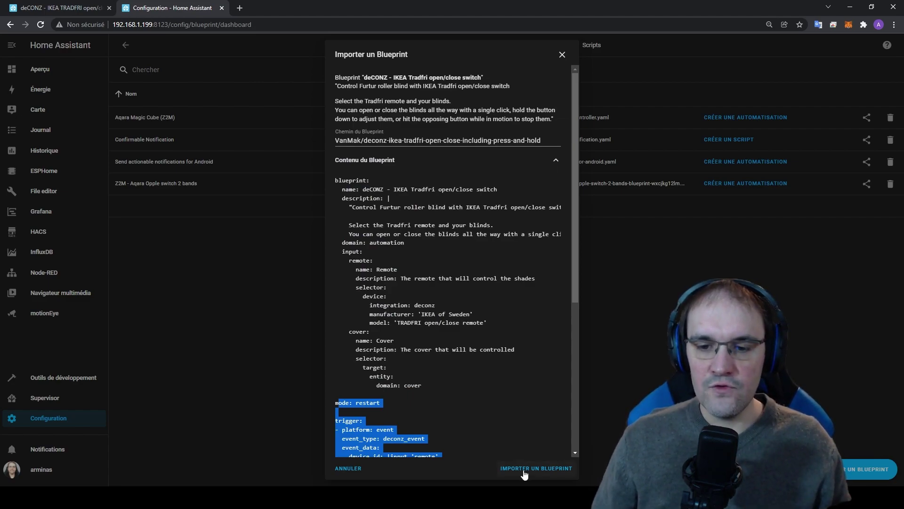
click(348, 468)
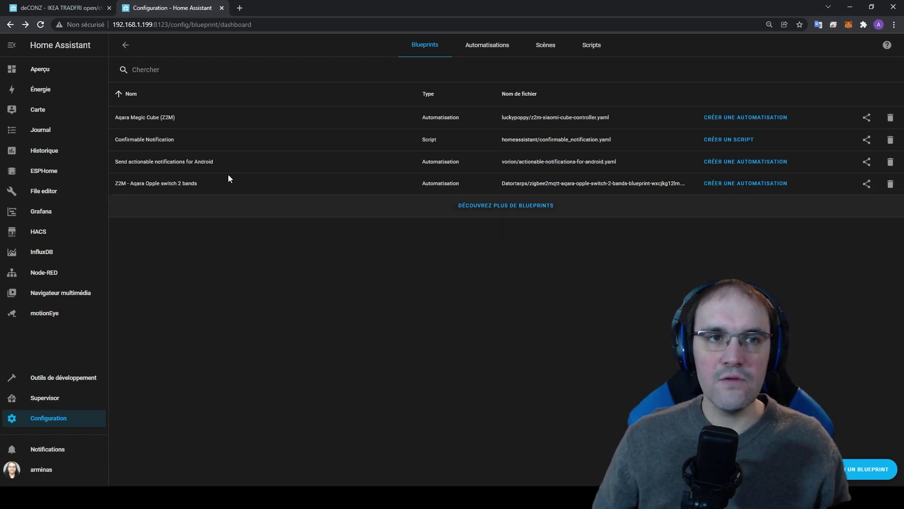
- Return to the Blueprints Exchange, read the "[Z2M] Aqara Opple 4 boutons blueprint (WXCJKG12LM)" topic, and go back to the list
click(61, 7)
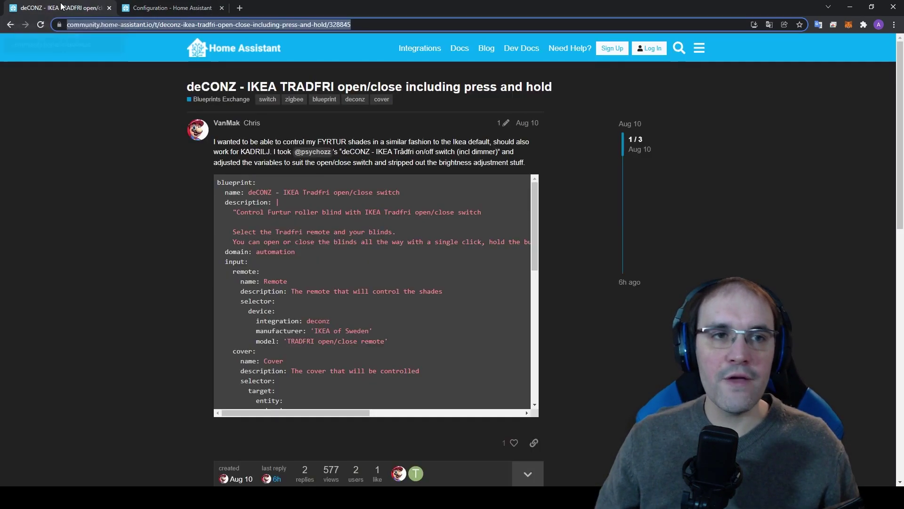
click(9, 23)
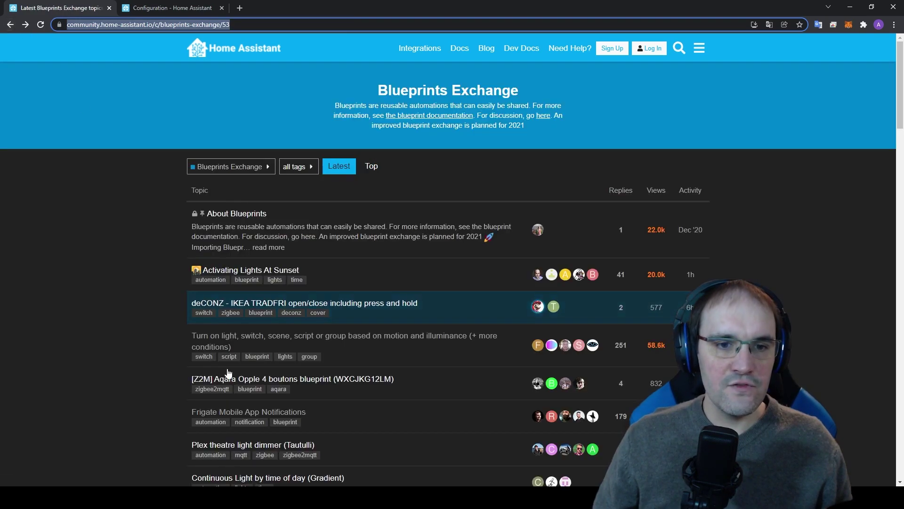
scroll(194, 391, down, 5)
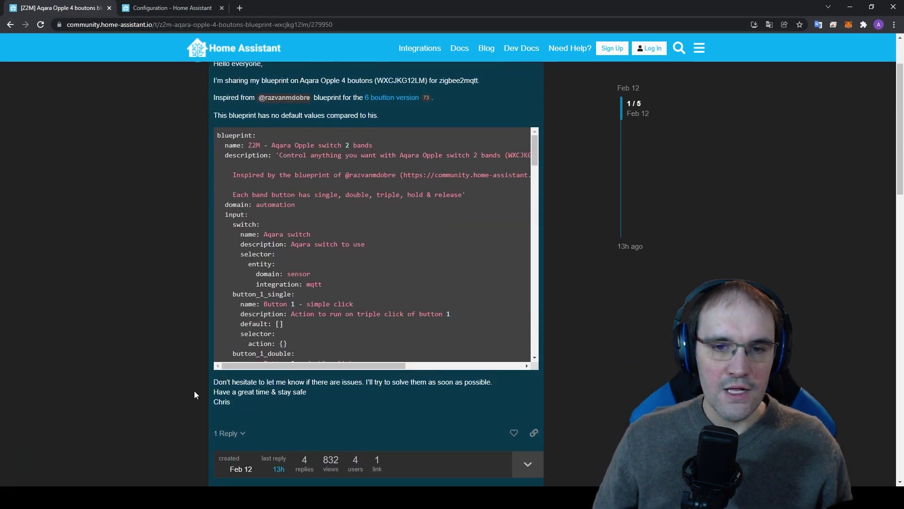
scroll(194, 391, up, 5)
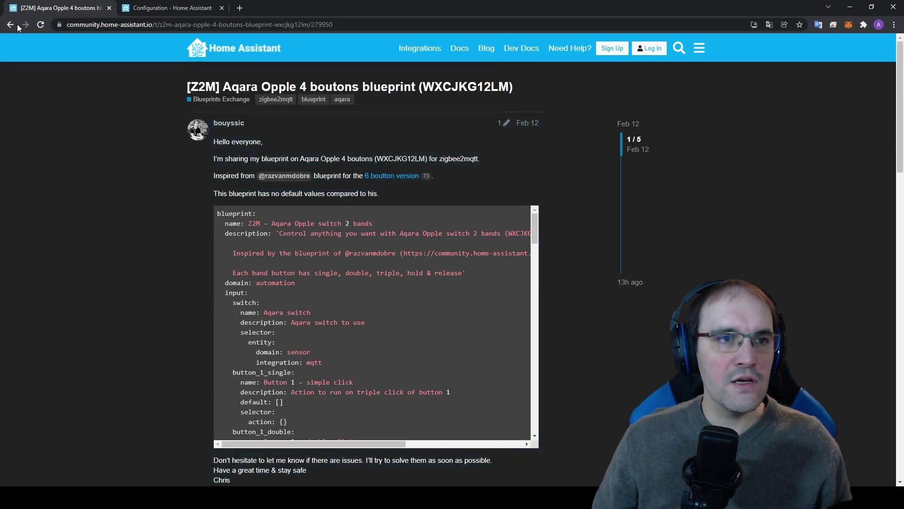
click(17, 24)
- Sort the blueprint topics by views and open "Wake-up light alarm with sunrise effect" at its Blueprint Code section
scroll(708, 179, down, 1)
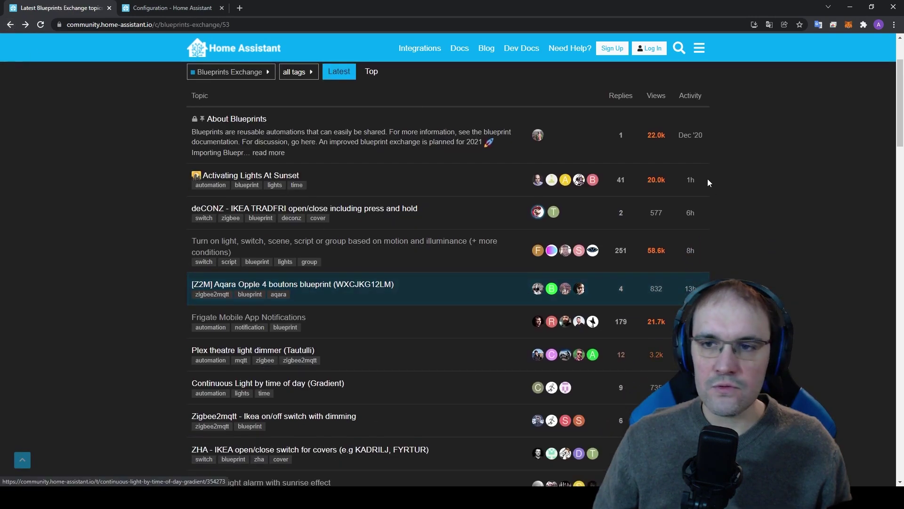
click(657, 96)
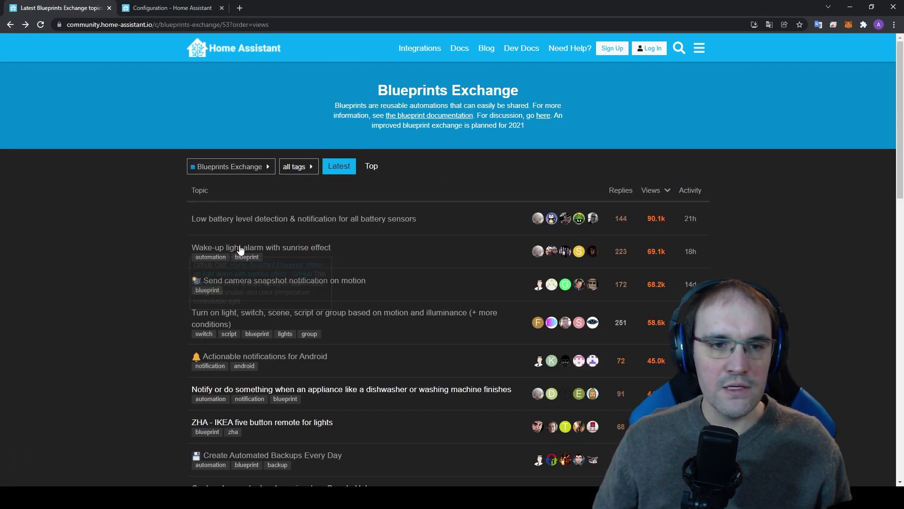
click(241, 250)
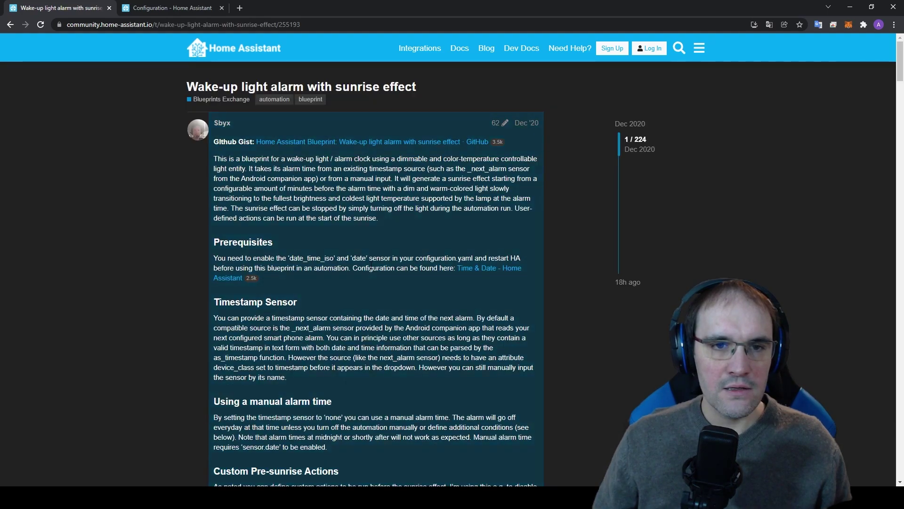
scroll(370, 266, down, 13)
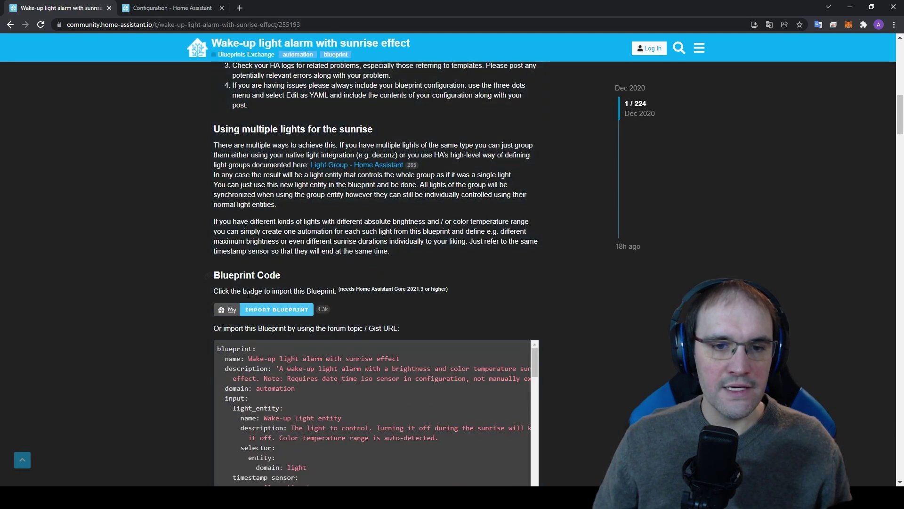
- Follow the topic's Import Blueprint badge, check the instance URL, and open the link in the Home Assistant instance
click(257, 311)
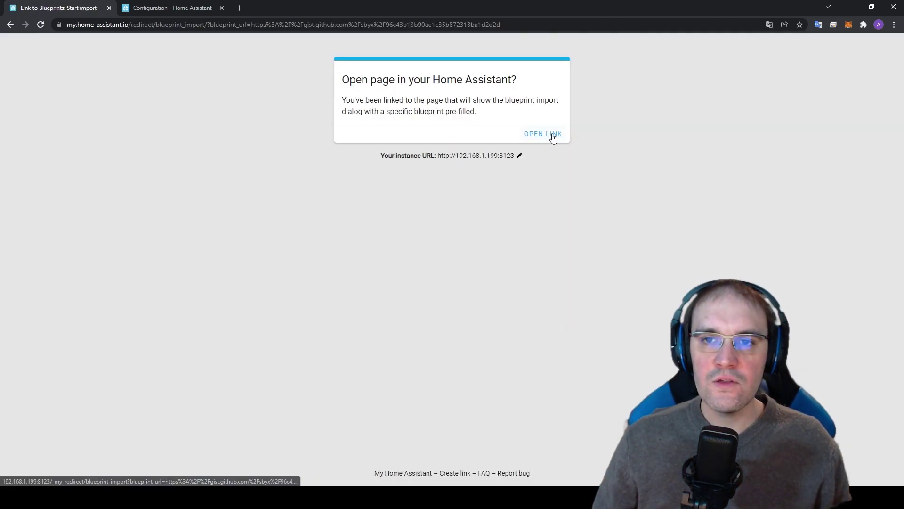
drag(438, 156, 516, 156)
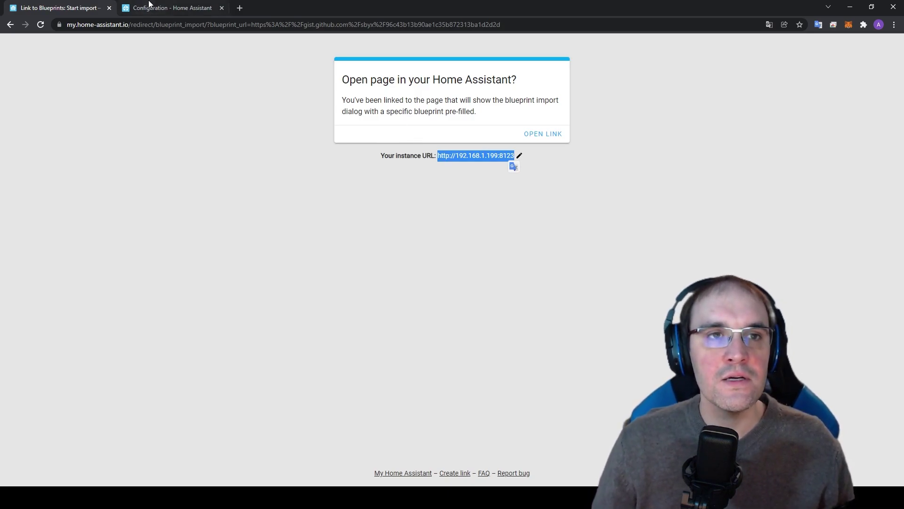
click(540, 135)
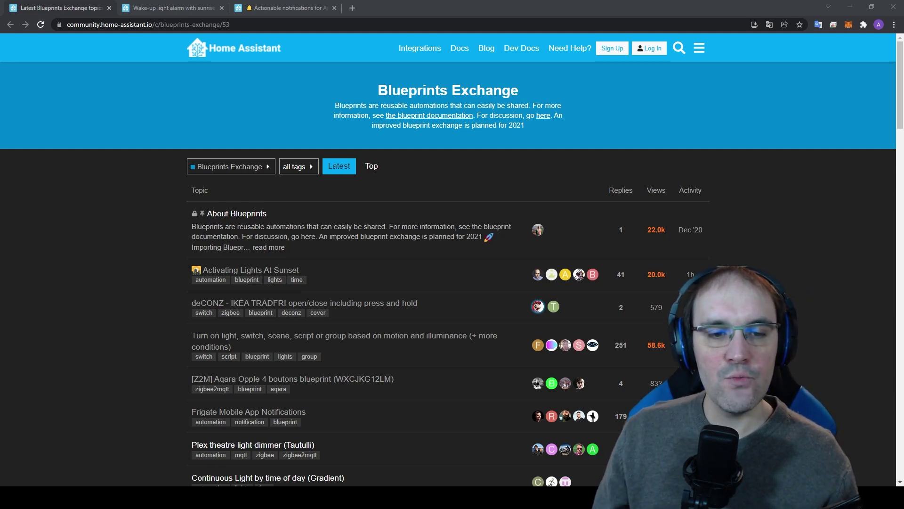
- Browse the latest Blueprints Exchange topics for examples of switch, lighting and climate automations
scroll(447, 274, down, 10)
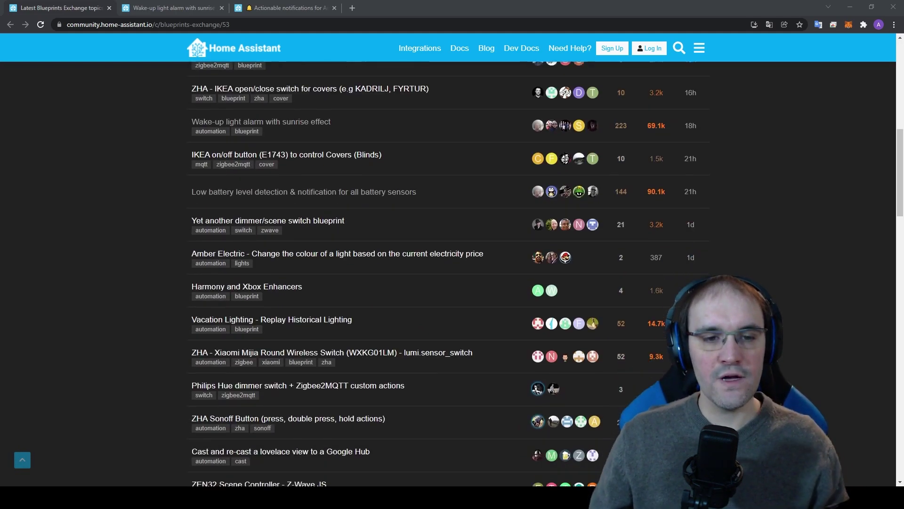
scroll(673, 332, down, 10)
scroll(674, 332, down, 5)
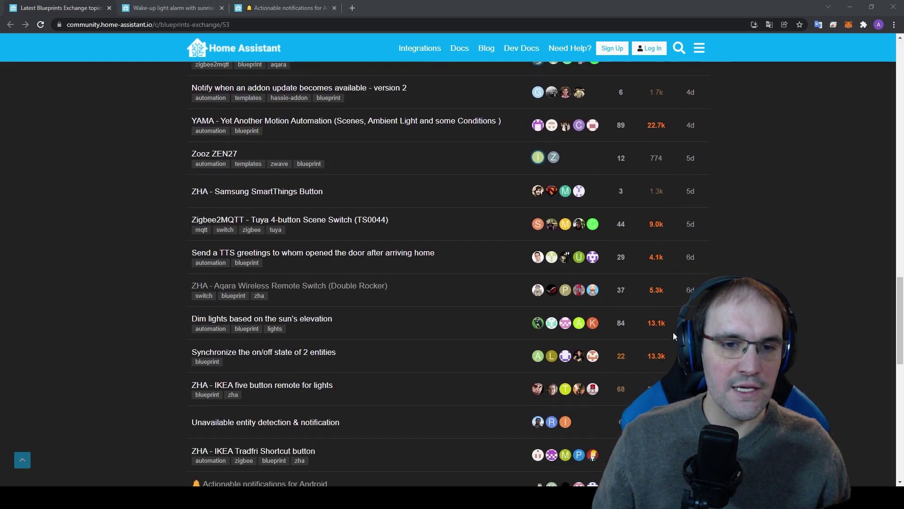
scroll(674, 332, up, 4)
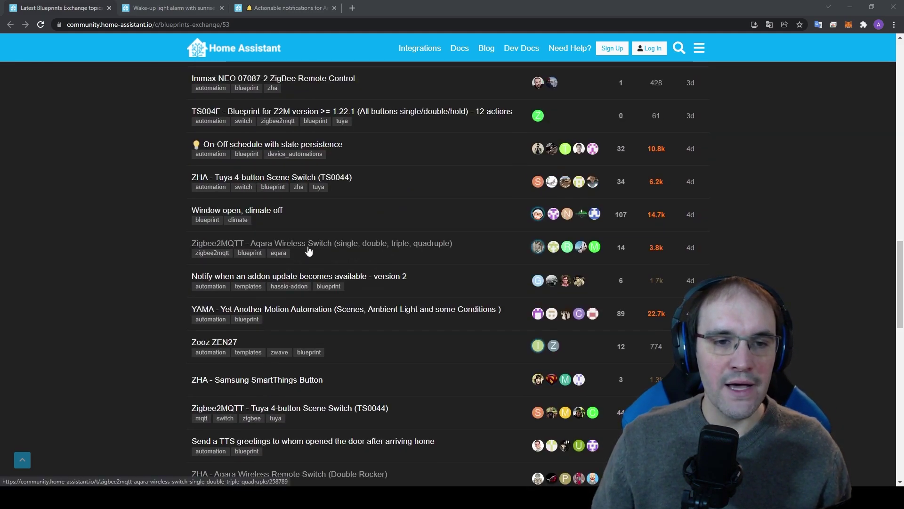
scroll(196, 312, up, 2)
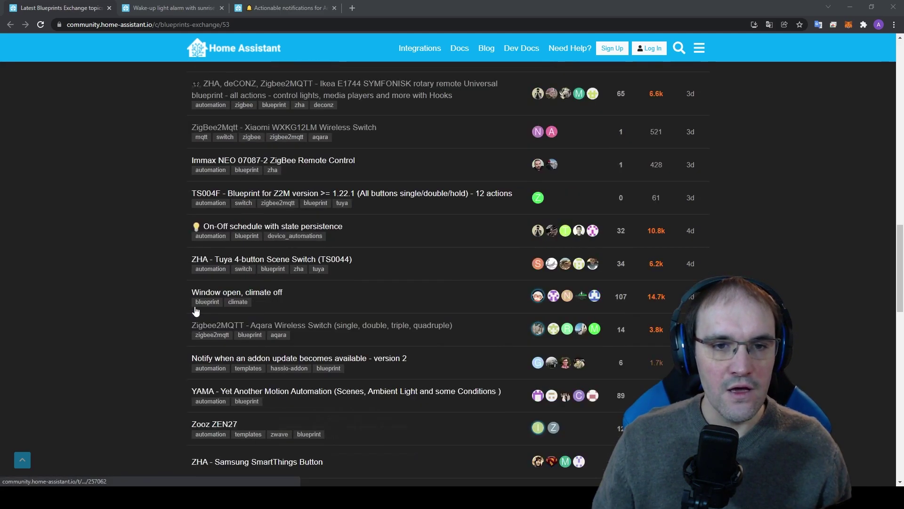
scroll(196, 311, up, 6)
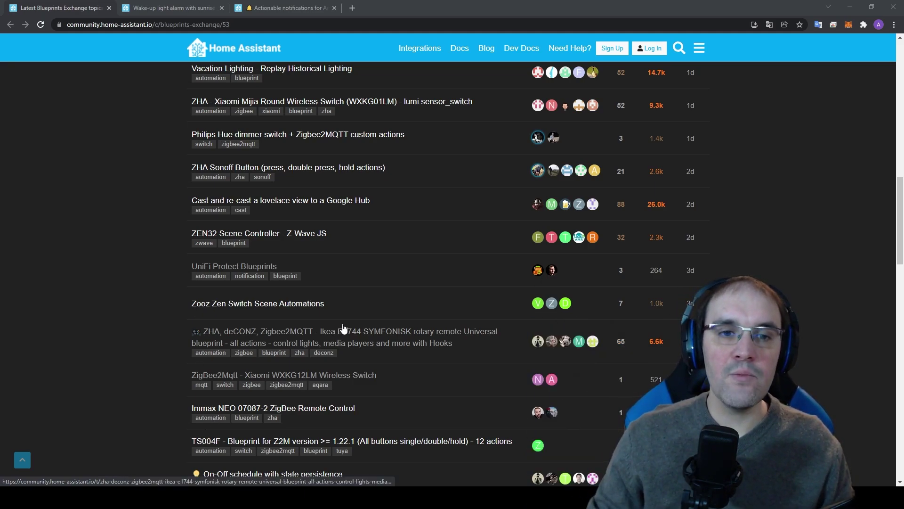
- Search the Blueprints Exchange category for "cube" and open the full results page
scroll(343, 328, up, 10)
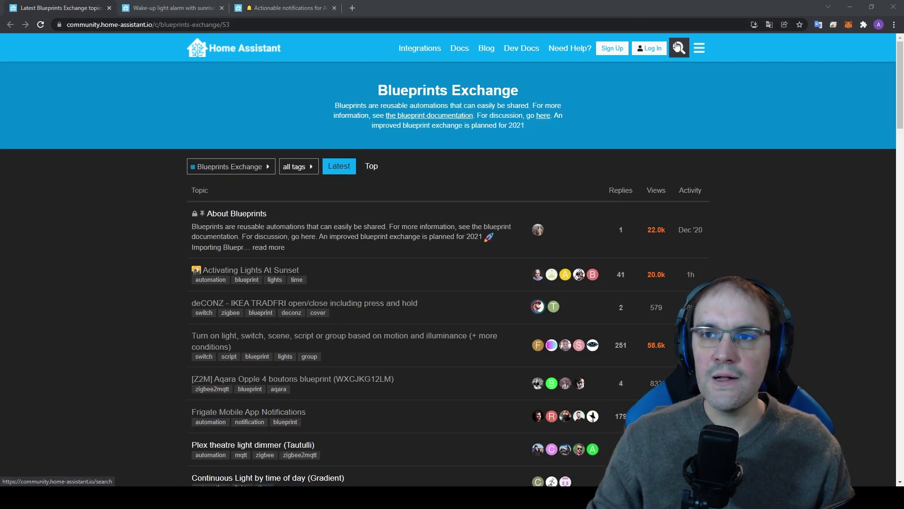
click(679, 47)
text(aqa)
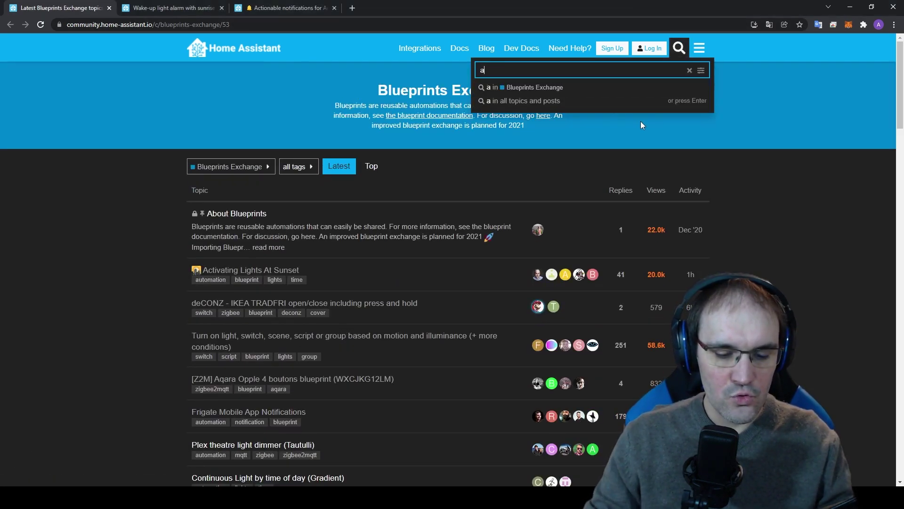
key(BackSpace)
key(BackSpace)
key(BackSpace)
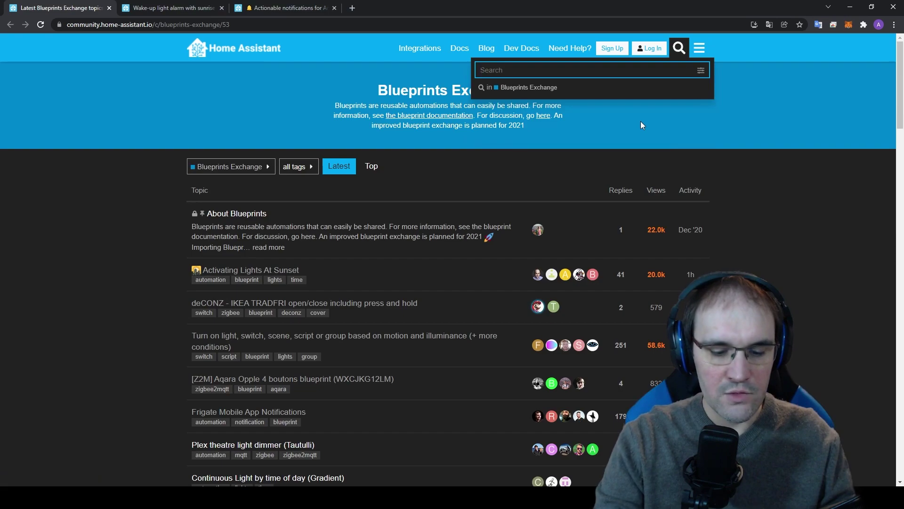
text(cube)
click(561, 91)
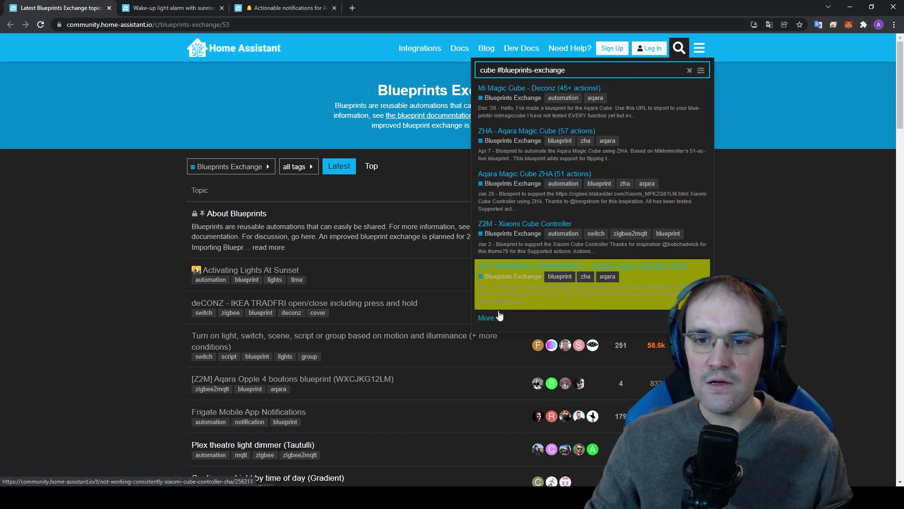
key(Return)
- Look through the cube results and open the "Z2M - Xiaomi Cube Controller" topic
scroll(193, 208, down, 1)
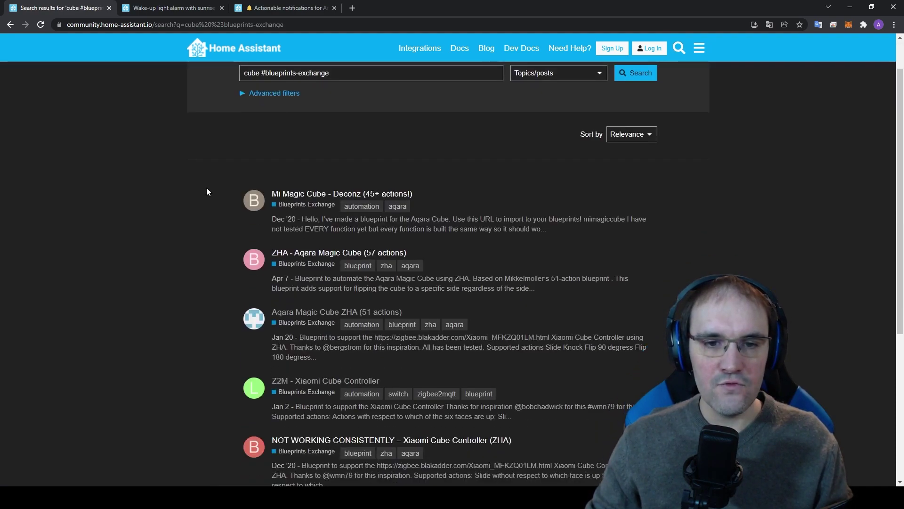
scroll(186, 233, down, 3)
scroll(185, 302, up, 3)
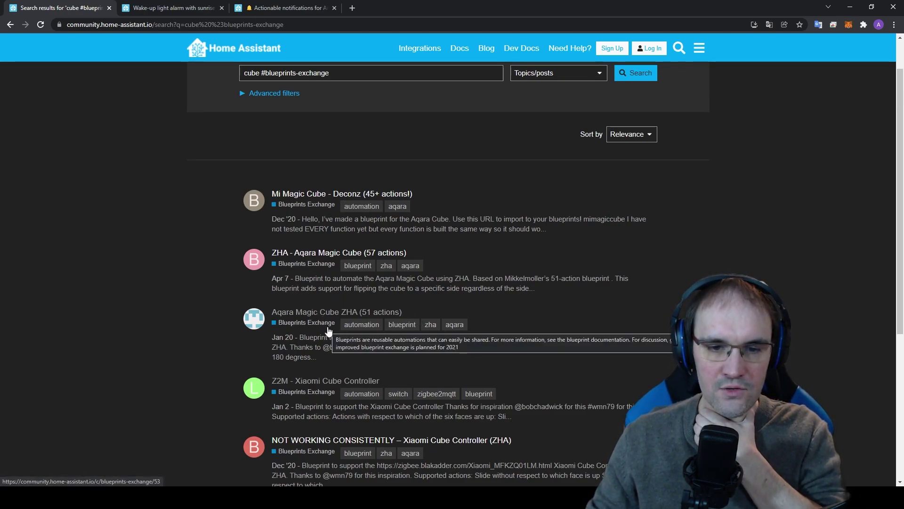
scroll(325, 325, down, 1)
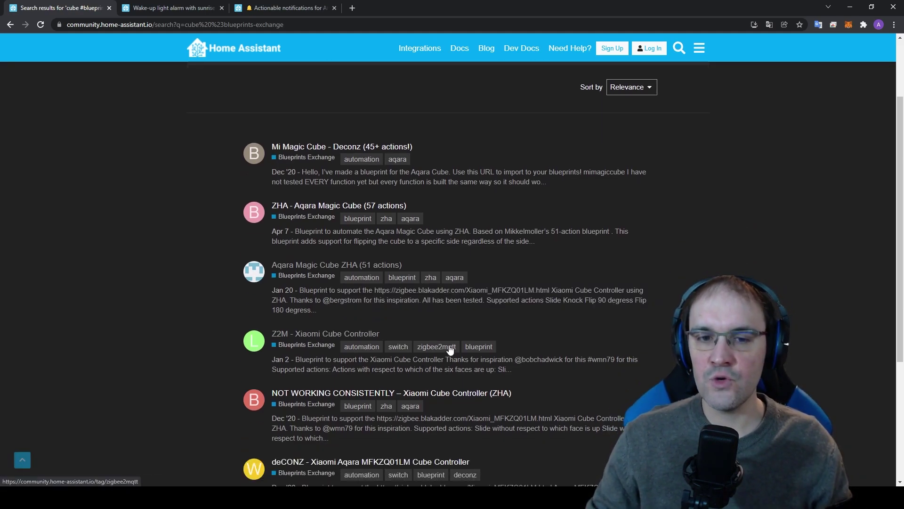
click(340, 336)
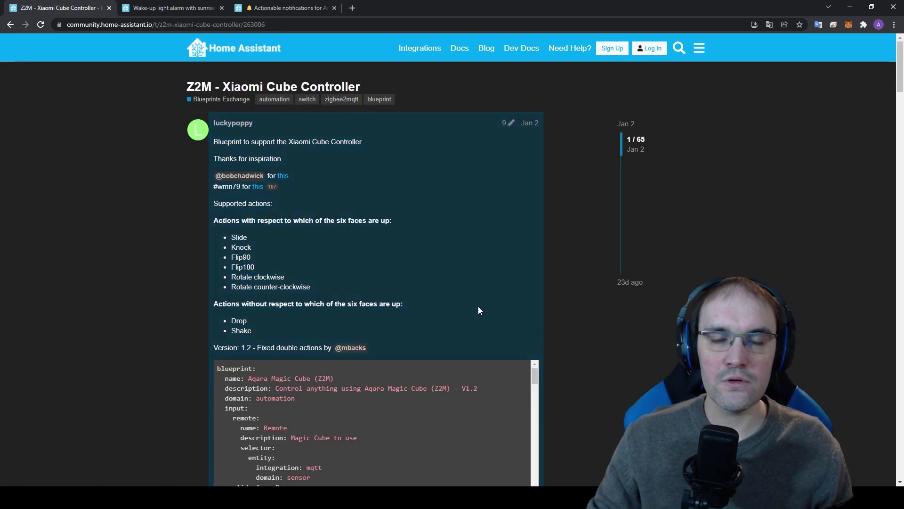
- Examine the cube topic's blueprint code and supported actions, and return to the Blueprints Exchange topic list
scroll(202, 259, down, 7)
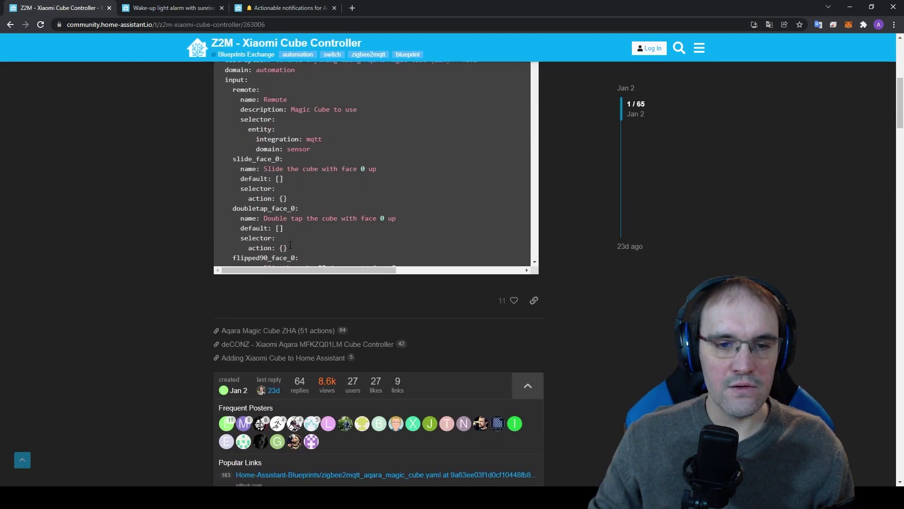
scroll(394, 242, up, 3)
drag(534, 194, 520, 231)
scroll(380, 287, up, 10)
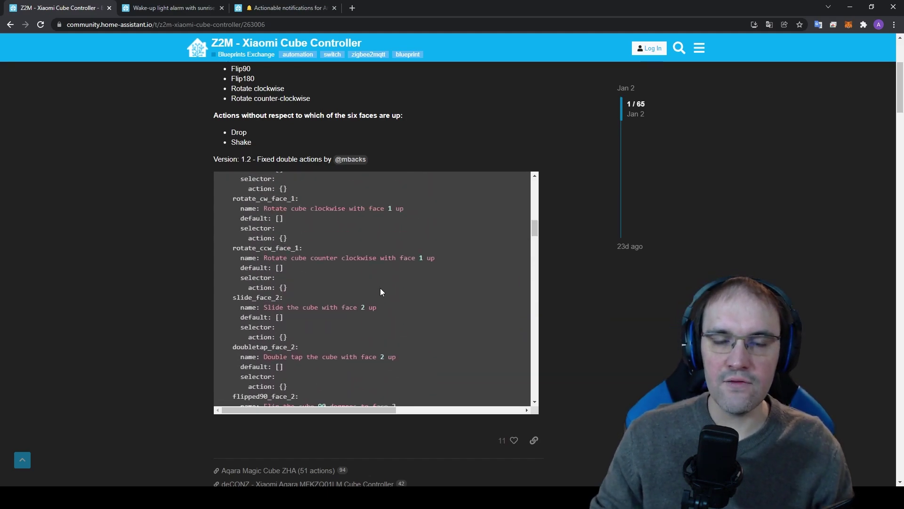
scroll(216, 246, up, 4)
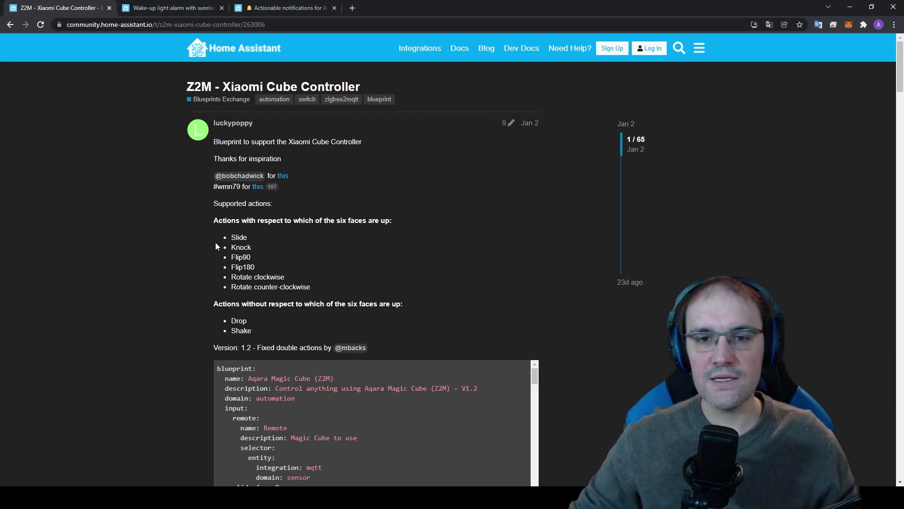
click(12, 24)
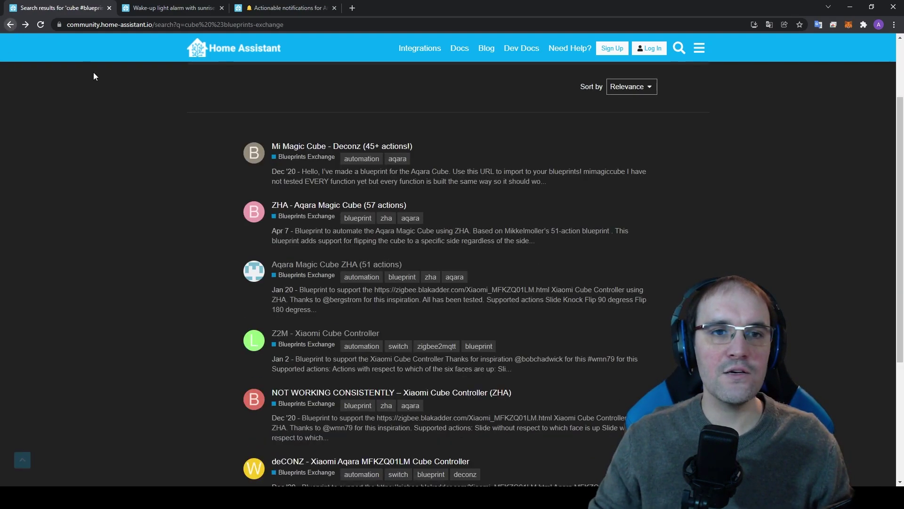
click(8, 24)
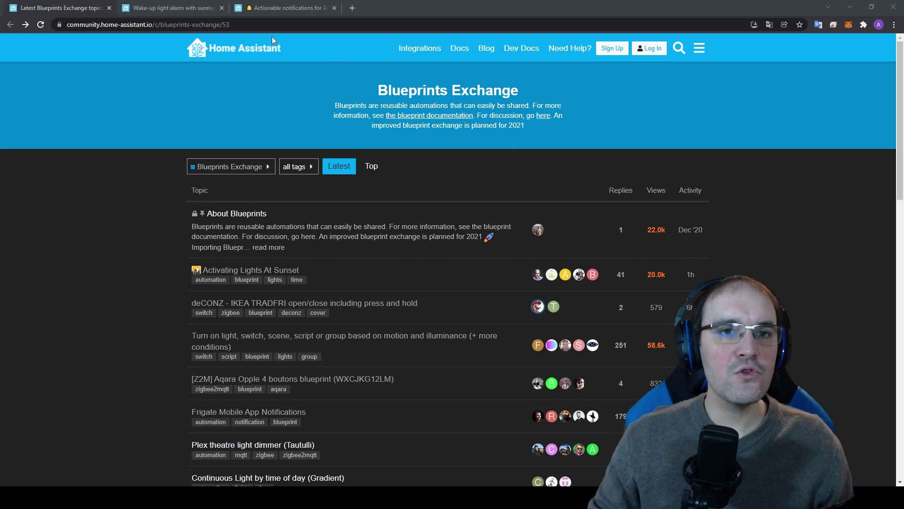
- Switch to the "Actionable notifications for Android" topic and read its description, requirements and notes
click(248, 7)
scroll(420, 199, up, 5)
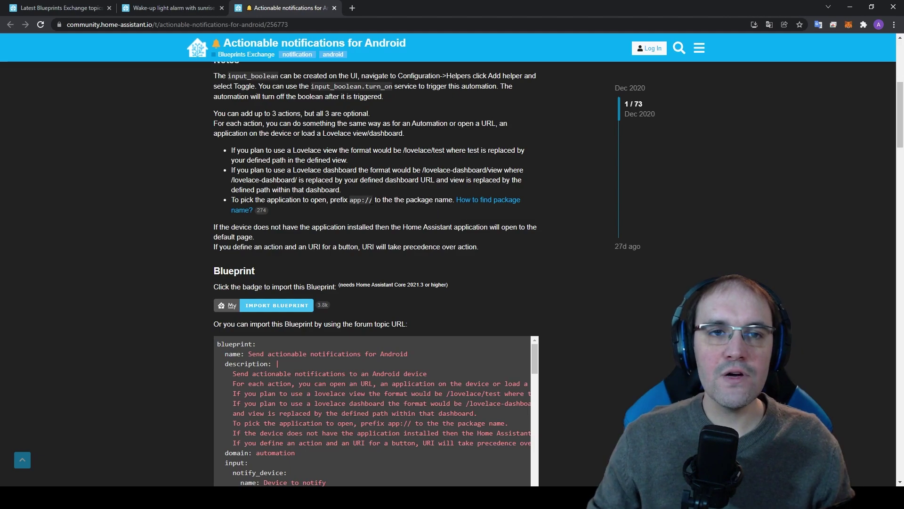
scroll(377, 201, up, 1)
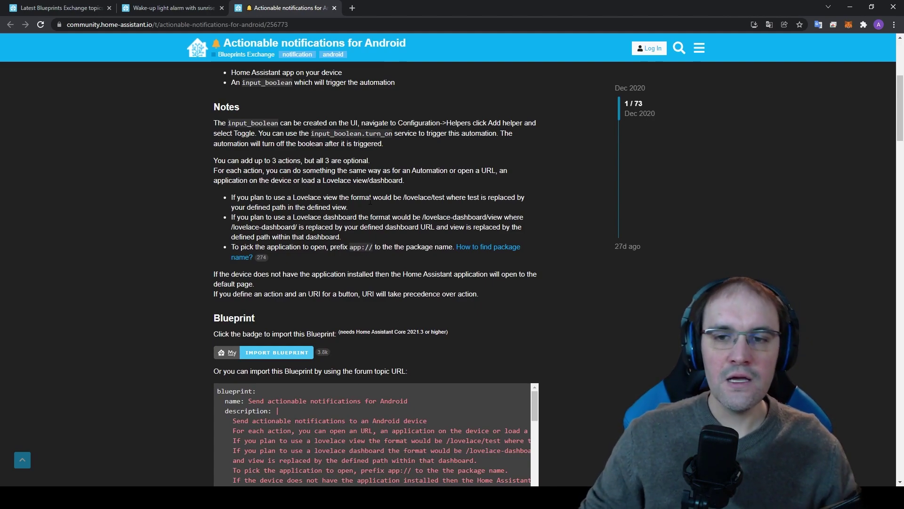
scroll(370, 200, up, 5)
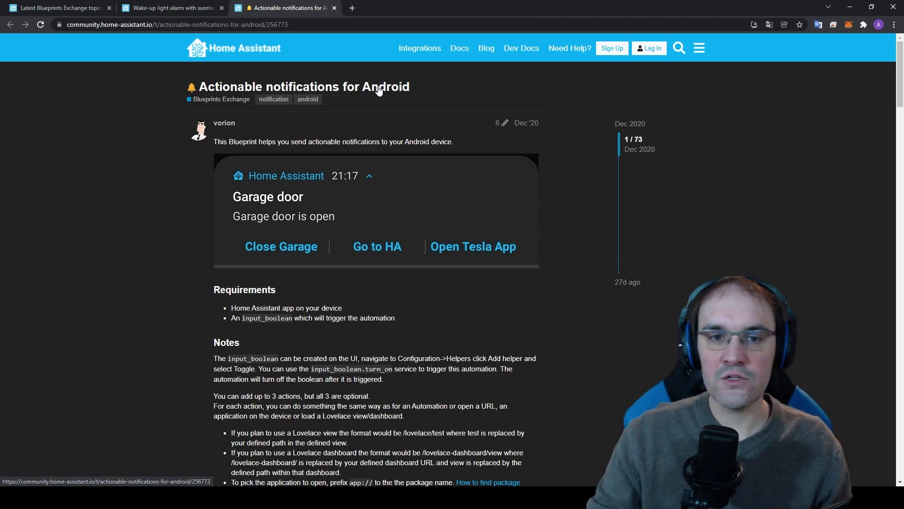
scroll(203, 143, down, 1)
scroll(203, 142, down, 2)
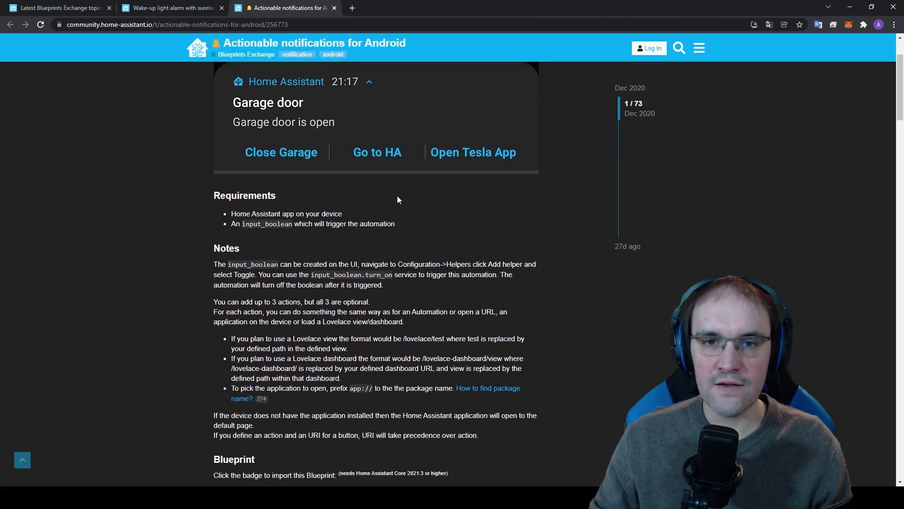
scroll(263, 227, up, 2)
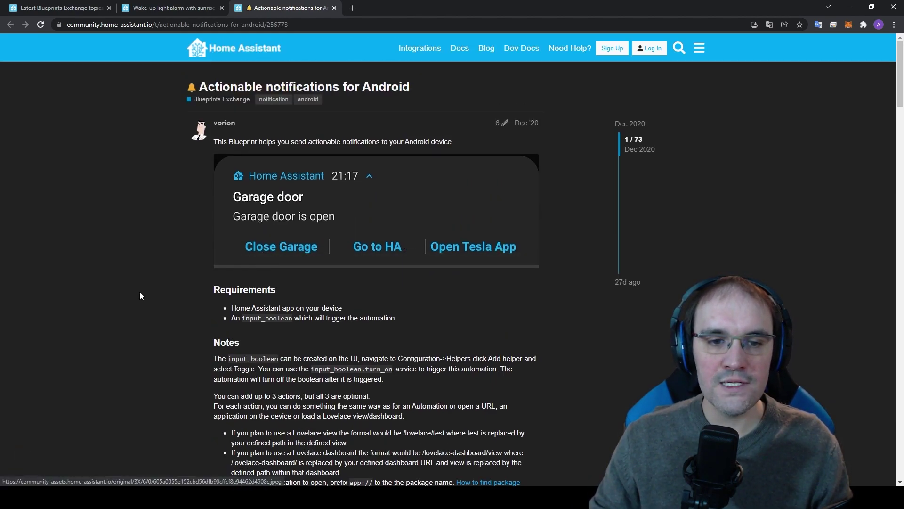
- Examine the Android notification blueprint's import section and code through its inputs, trigger and actions, and return to the topic's beginning
scroll(140, 296, down, 8)
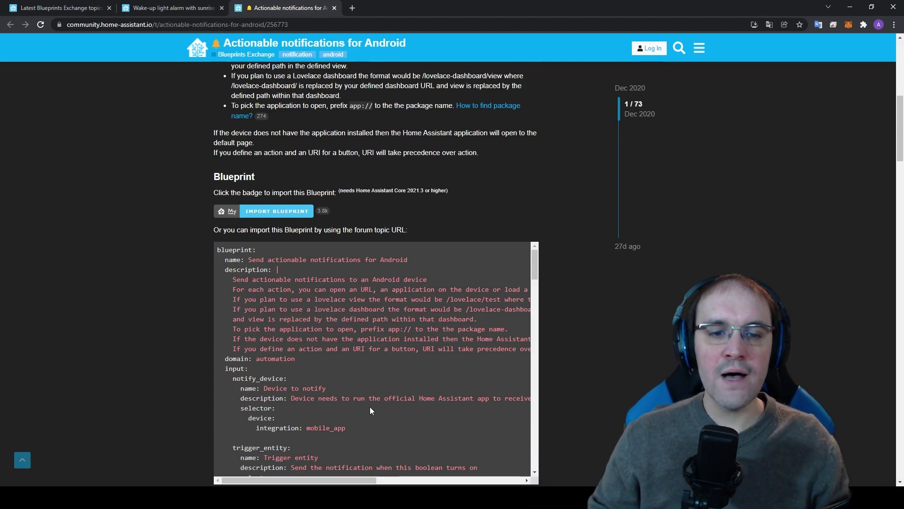
scroll(366, 406, down, 10)
scroll(348, 361, down, 12)
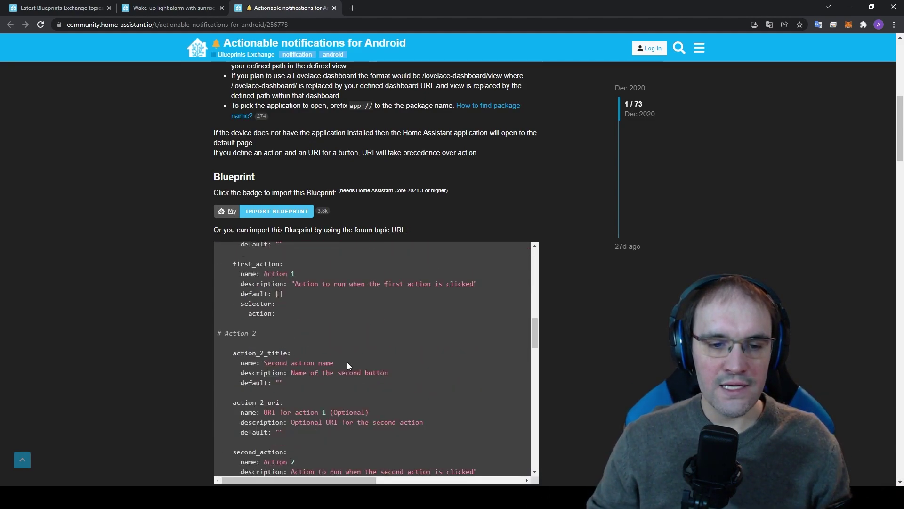
scroll(351, 365, down, 5)
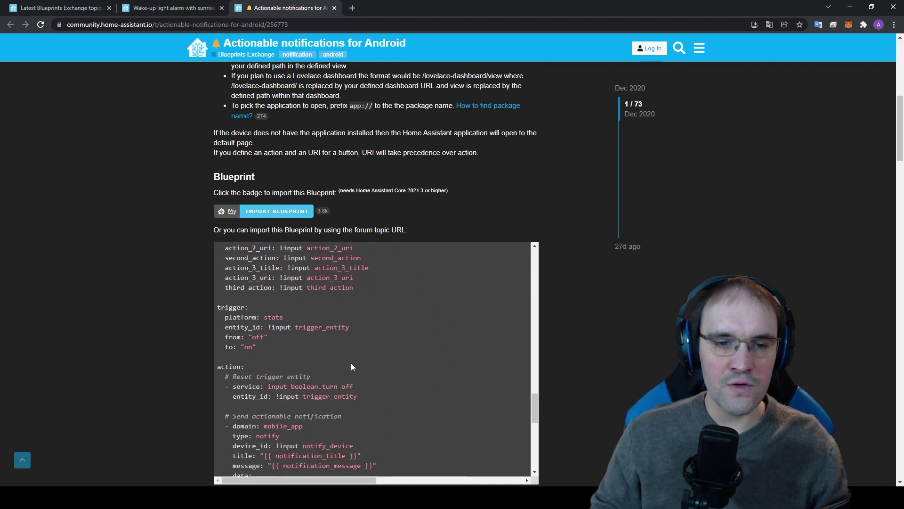
scroll(409, 302, up, 20)
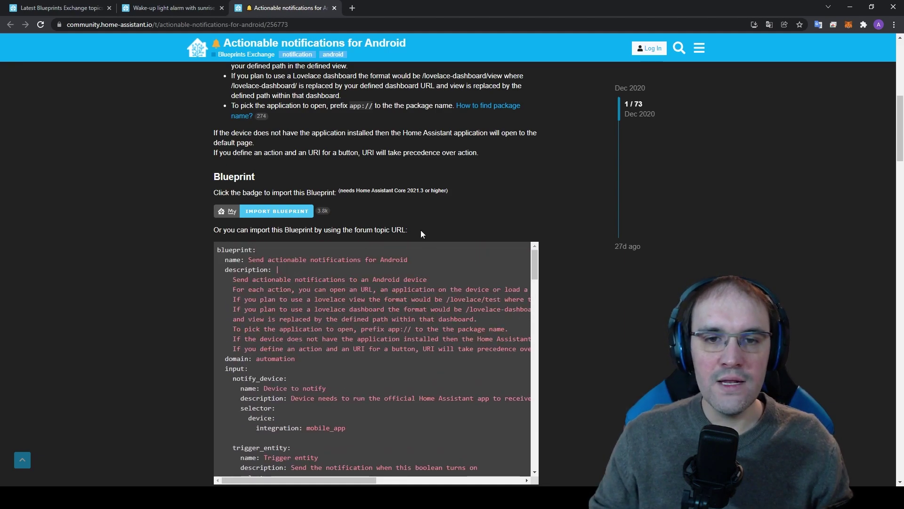
scroll(419, 236, up, 7)
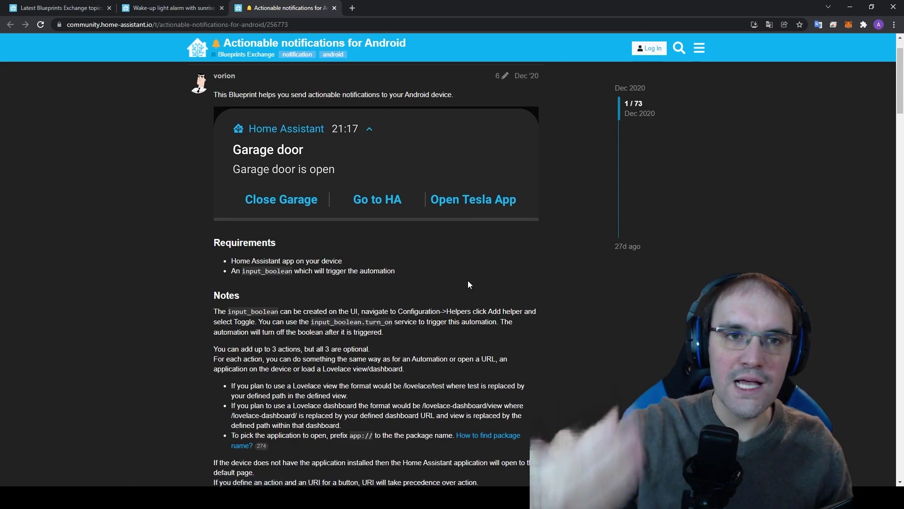
scroll(467, 280, up, 1)
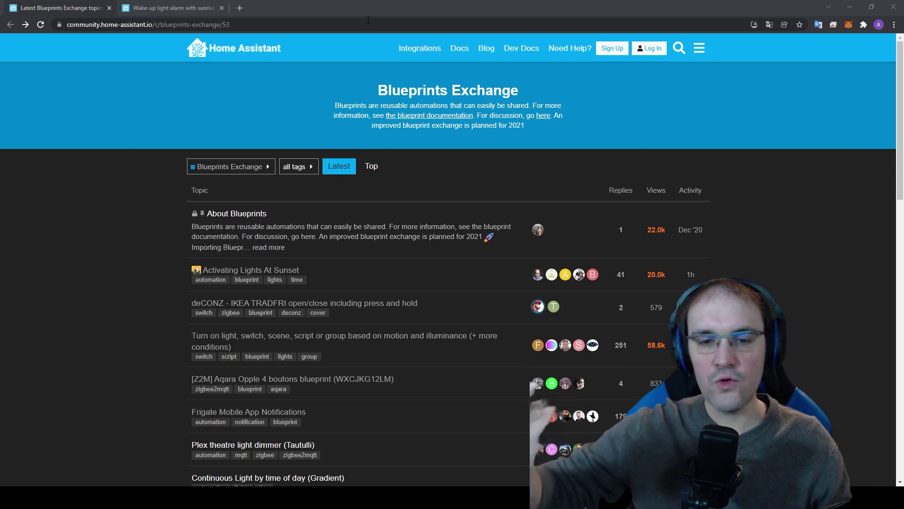
- Switch to the "Wake-up light alarm with sunrise effect" topic and review its description and Blueprint Code section
click(172, 8)
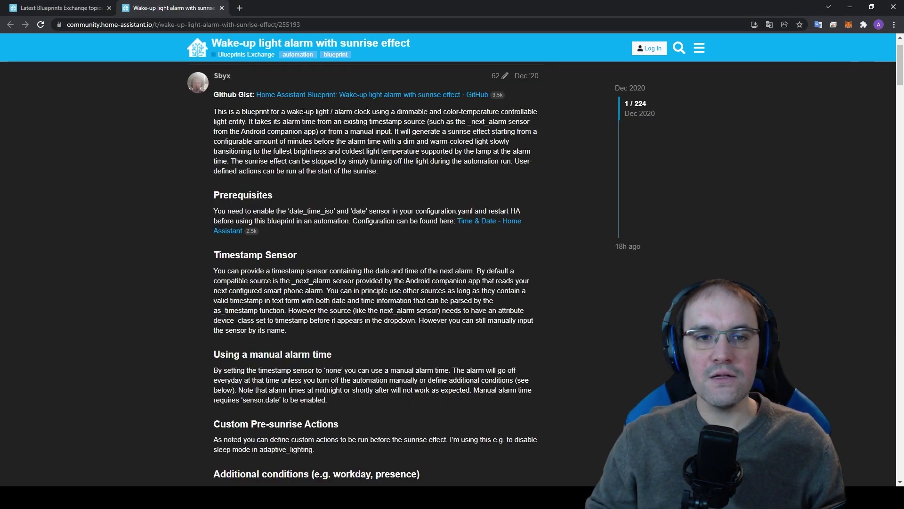
scroll(302, 112, up, 1)
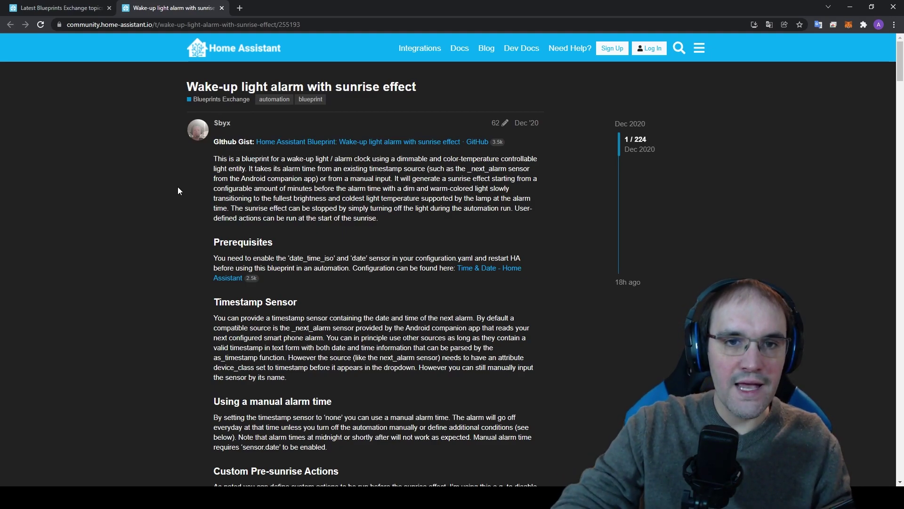
scroll(185, 226, down, 12)
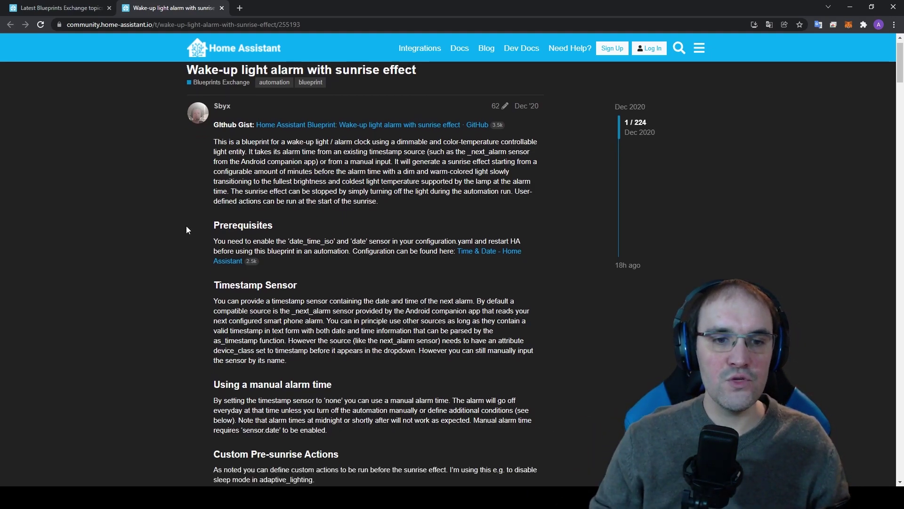
scroll(185, 226, down, 5)
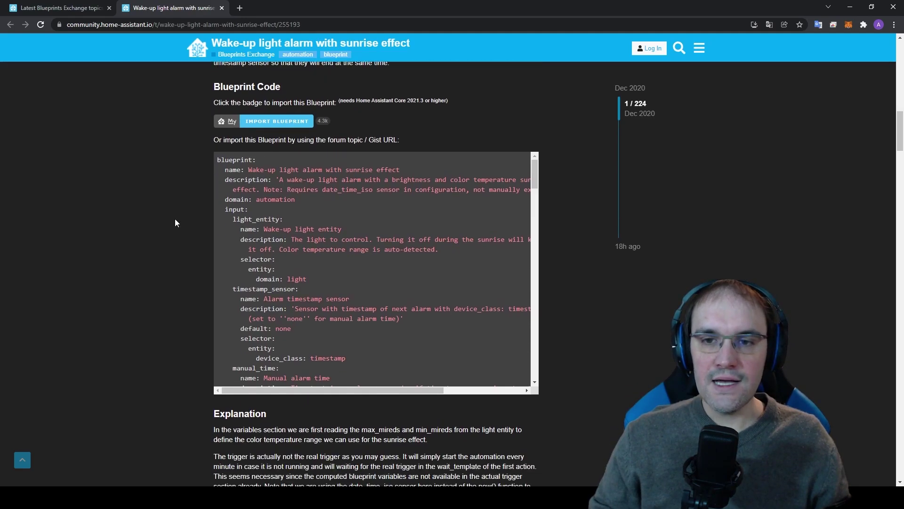
drag(533, 179, 515, 171)
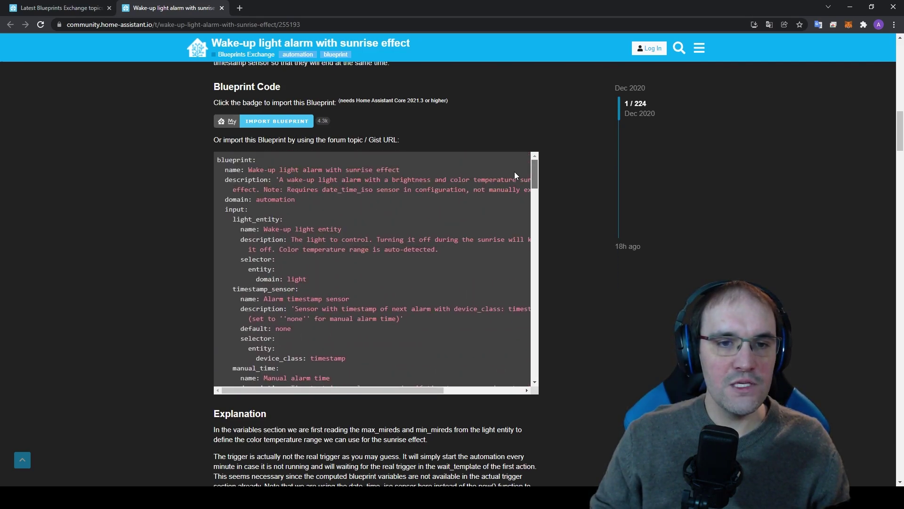
scroll(403, 277, up, 9)
scroll(404, 280, up, 8)
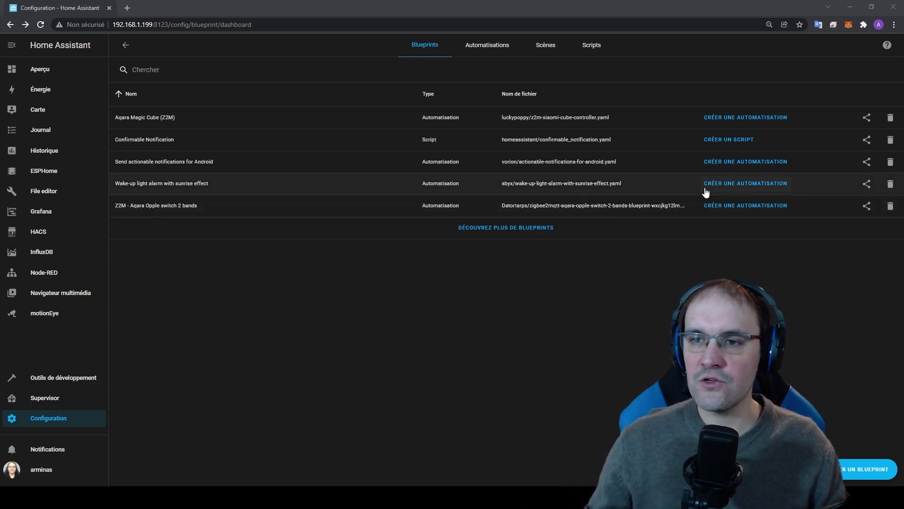
- In the Home Assistant instance, create an automation from the "Wake-up light alarm with sunrise effect" blueprint and select its name
click(721, 186)
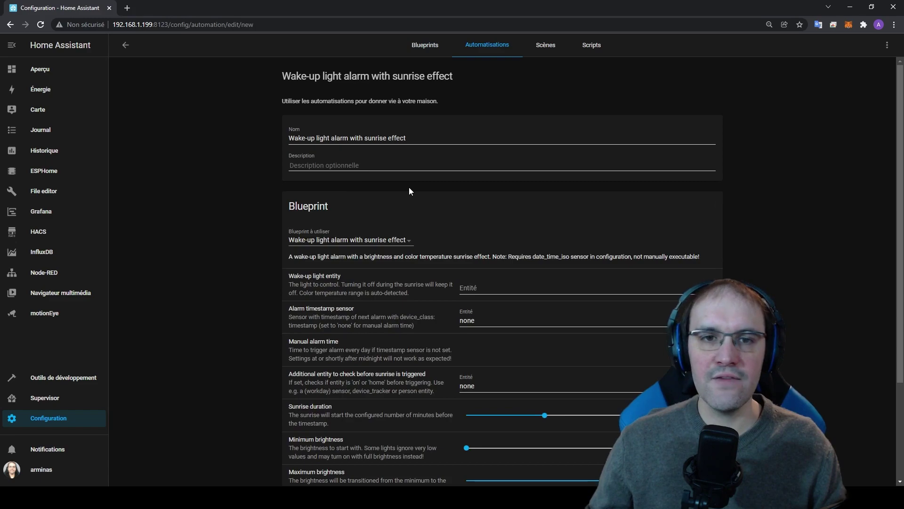
drag(293, 142, 448, 136)
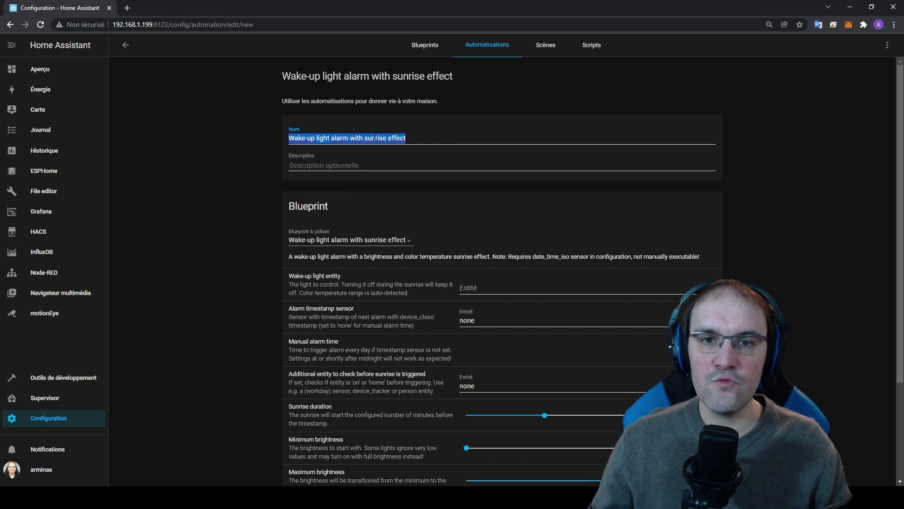
- Switch the automation's blueprint to "Send actionable notifications for Android" and back to "Wake-up light alarm with sunrise effect"
click(317, 238)
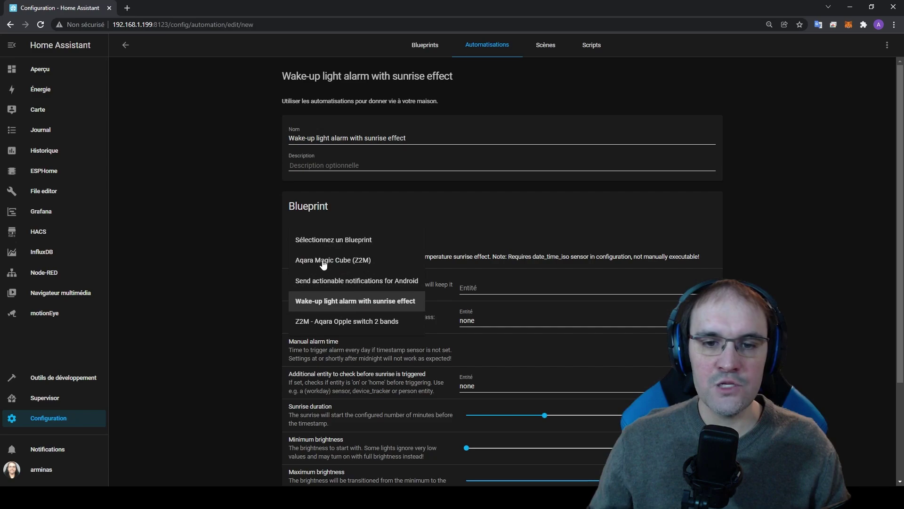
click(335, 283)
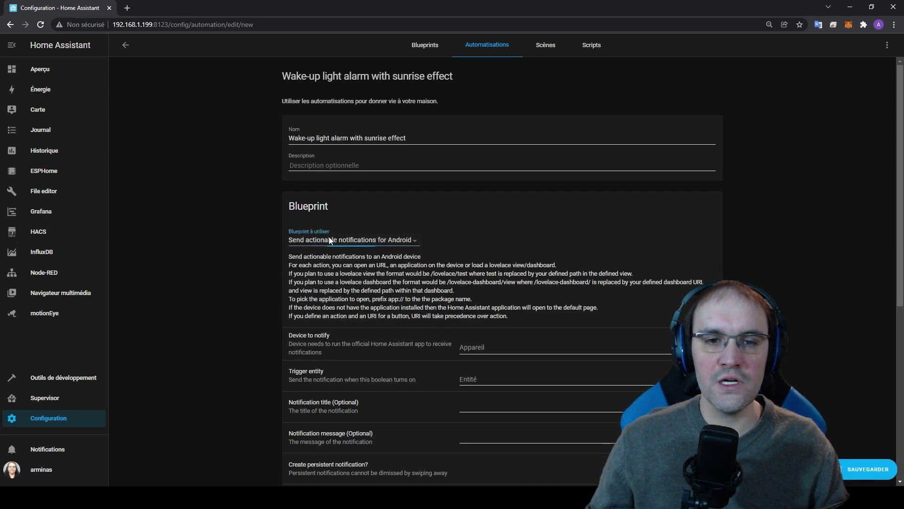
click(363, 242)
click(355, 301)
scroll(238, 292, down, 1)
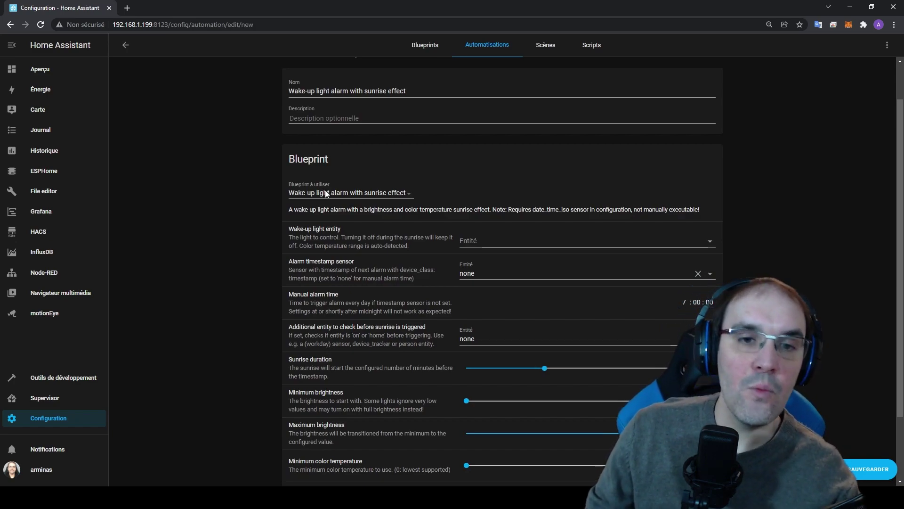
- Choose light.light_color_sdb as the wake-up light entity and check the entities available for the alarm timestamp sensor
scroll(325, 191, down, 2)
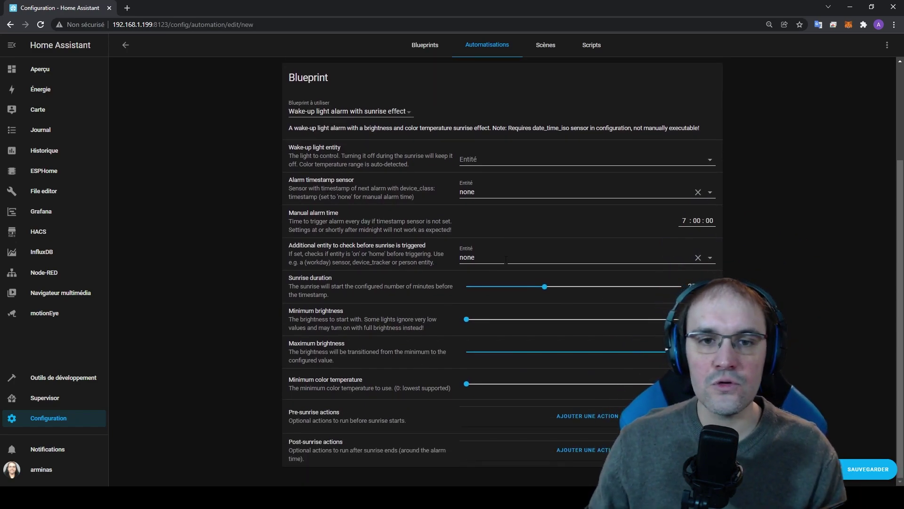
click(496, 158)
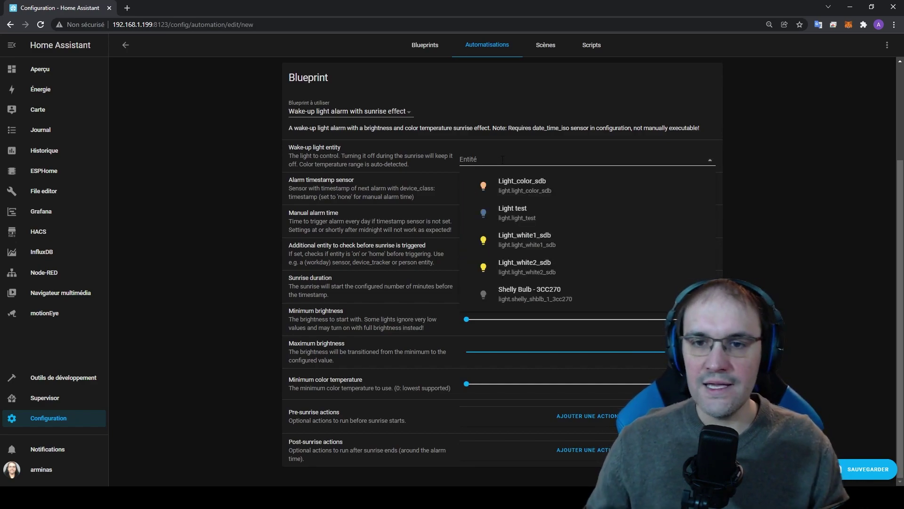
click(537, 193)
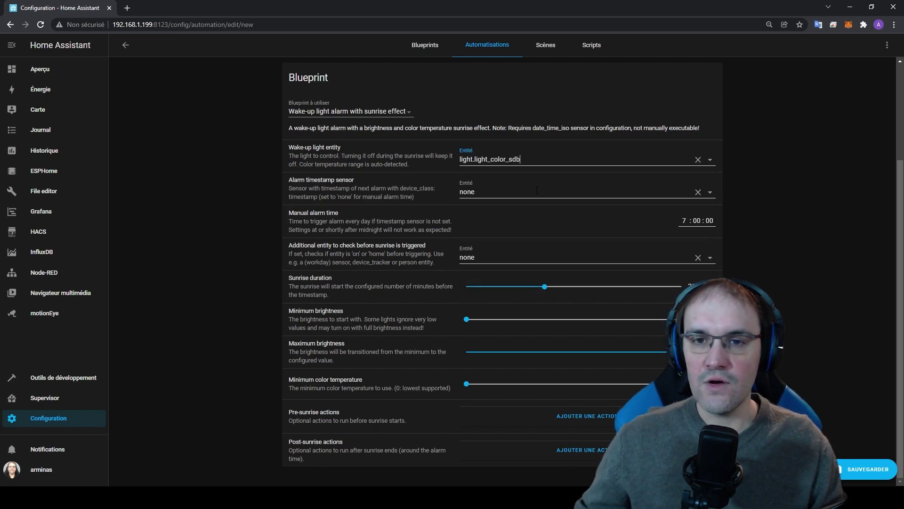
click(537, 190)
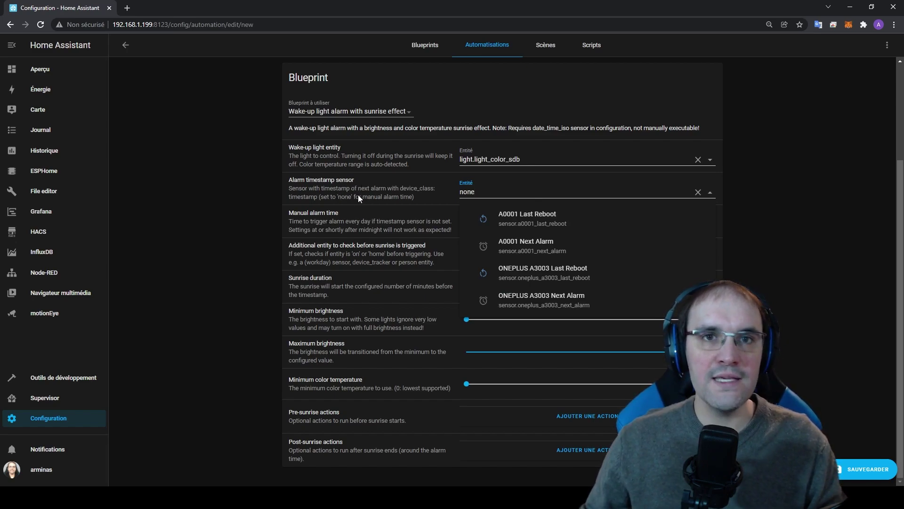
click(306, 197)
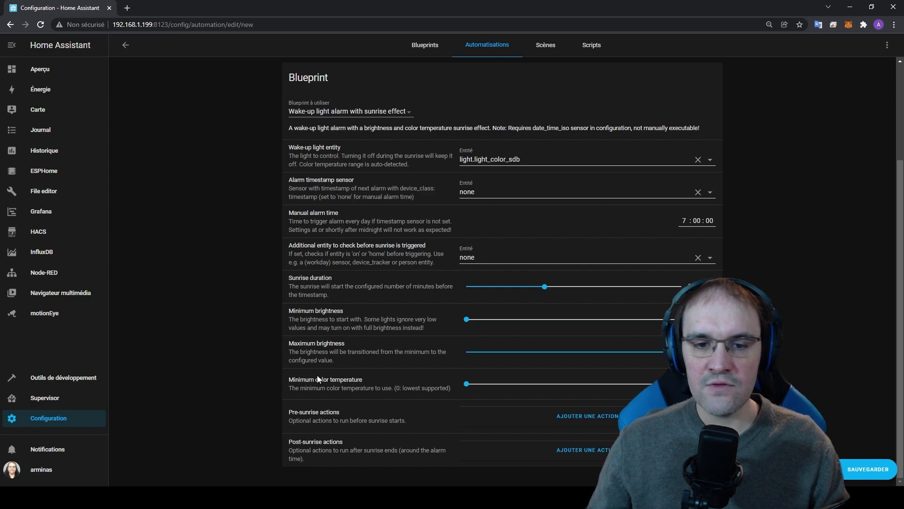
- Shorten the sunrise duration in the wake-up light automation and return to the blueprint list without saving
drag(330, 380, 367, 380)
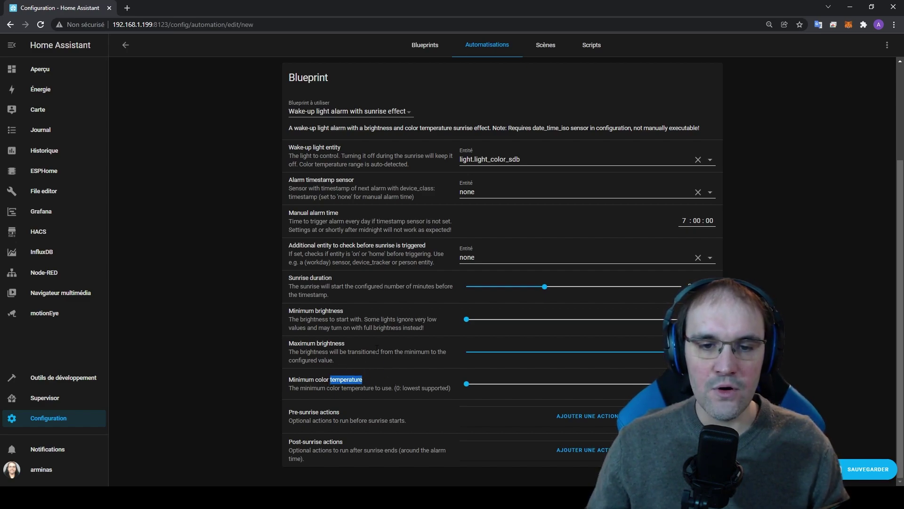
drag(316, 351, 365, 362)
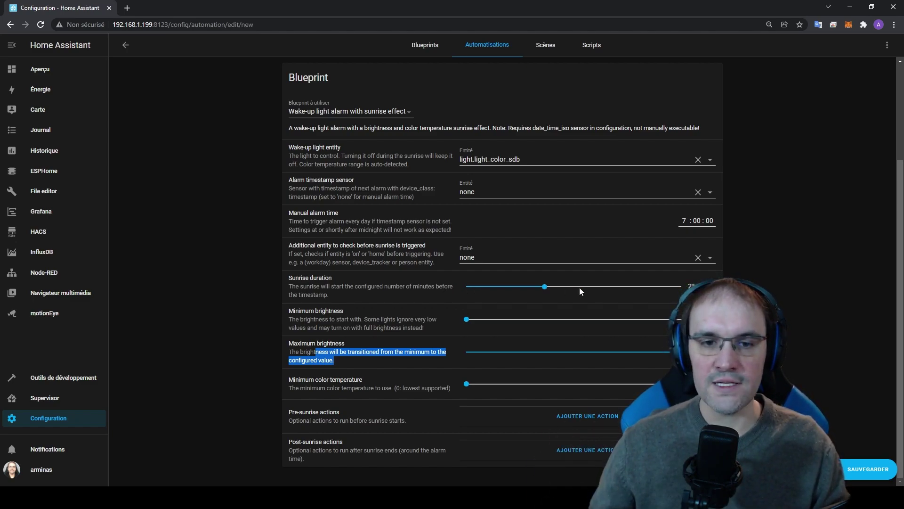
drag(546, 286, 486, 287)
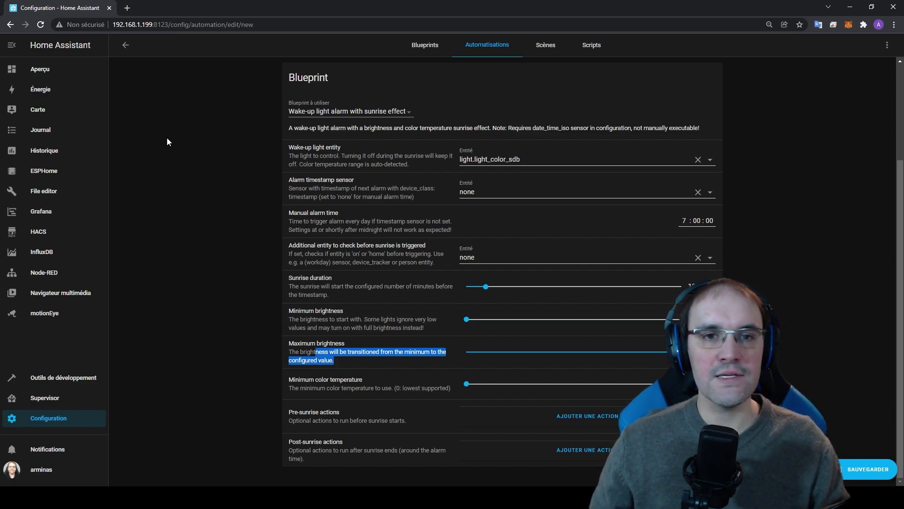
key(alt+Left)
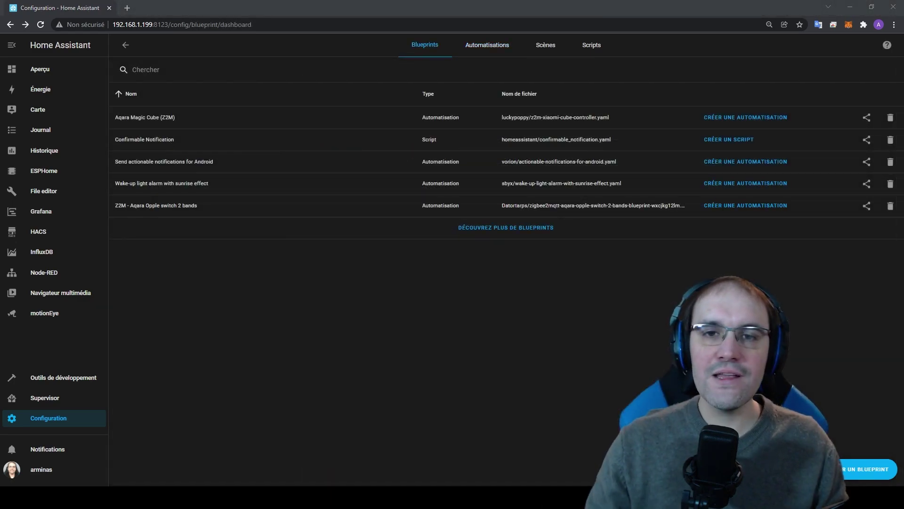